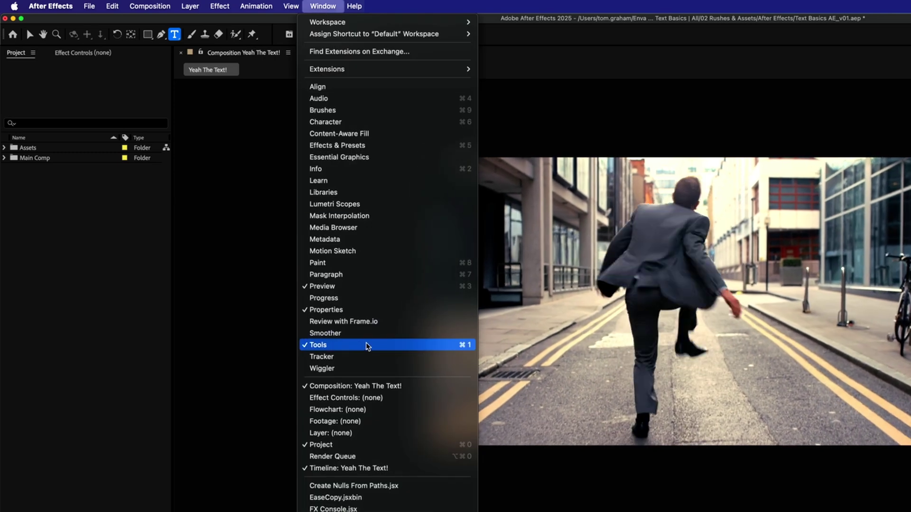
Dismiss the open Window menu without choosing anything
click(208, 331)
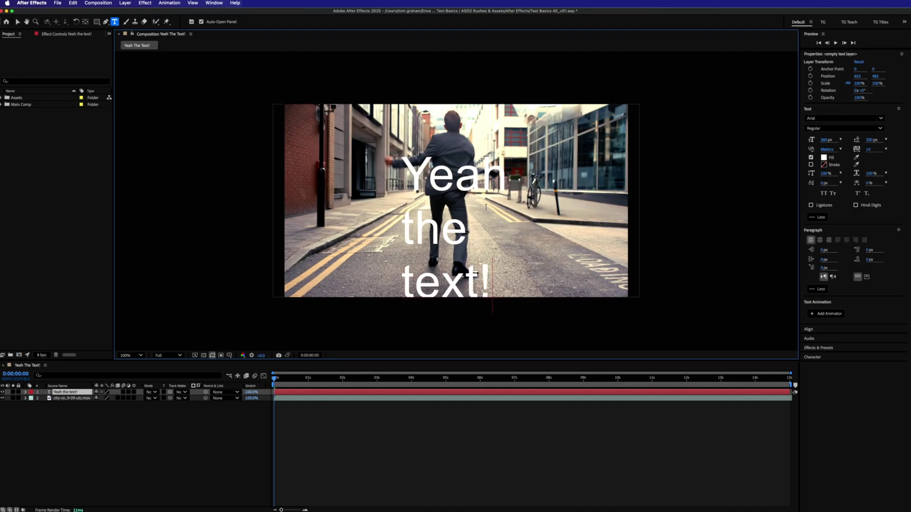
Finish editing the 'Yeah the text!' title layer
key(Escape)
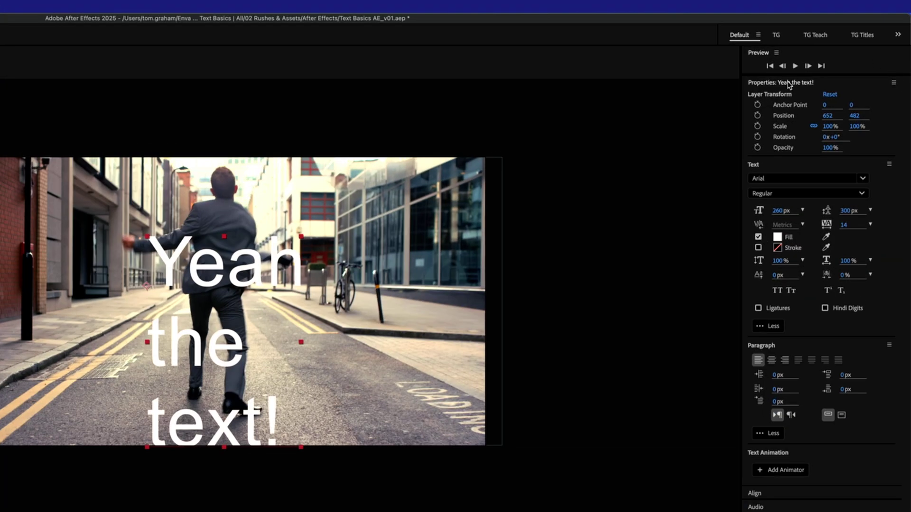
Toggle the Properties and Character panels, then close the Audio panel
click(788, 85)
click(784, 141)
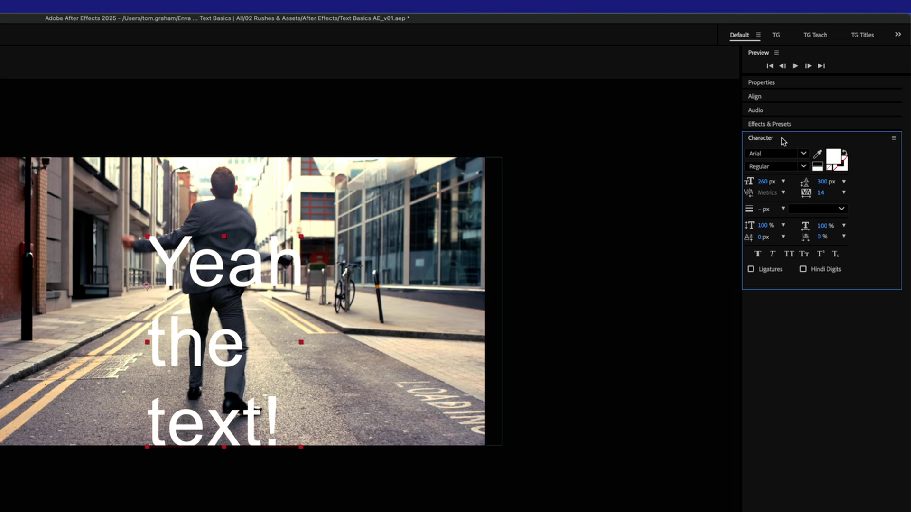
click(784, 142)
click(780, 89)
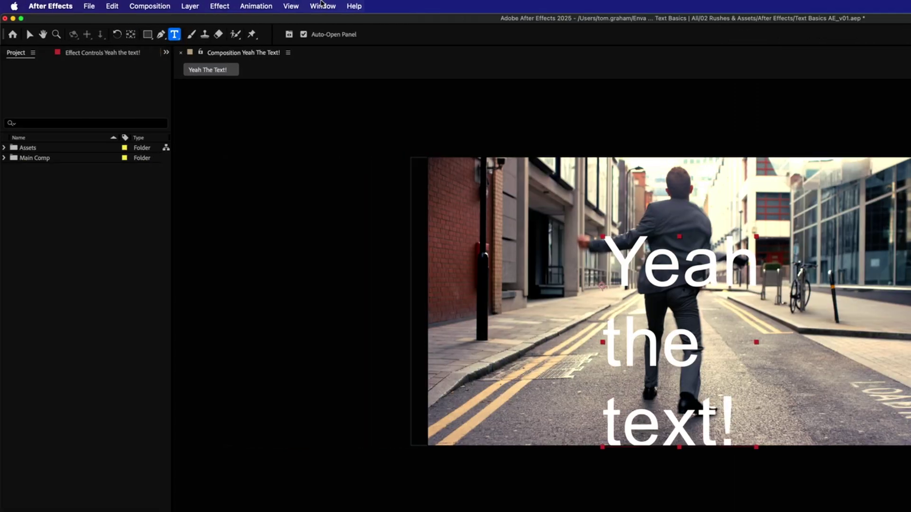
click(322, 6)
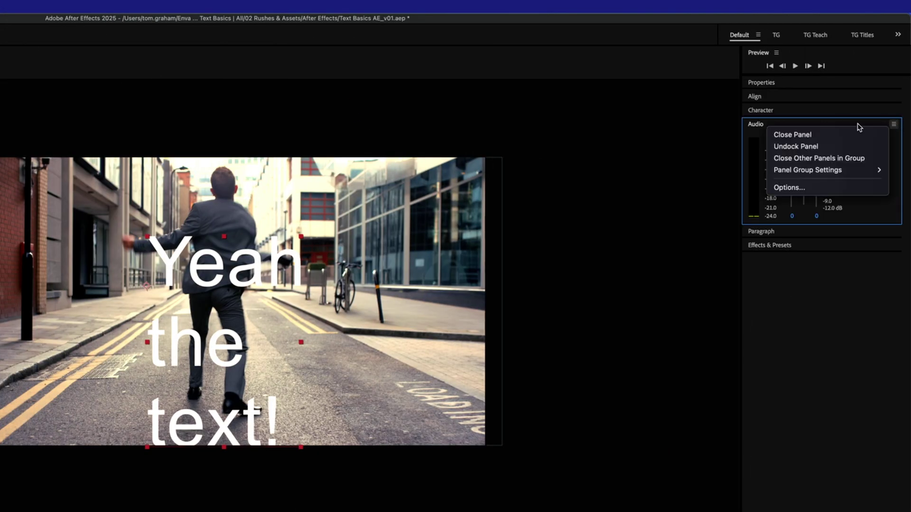
click(807, 136)
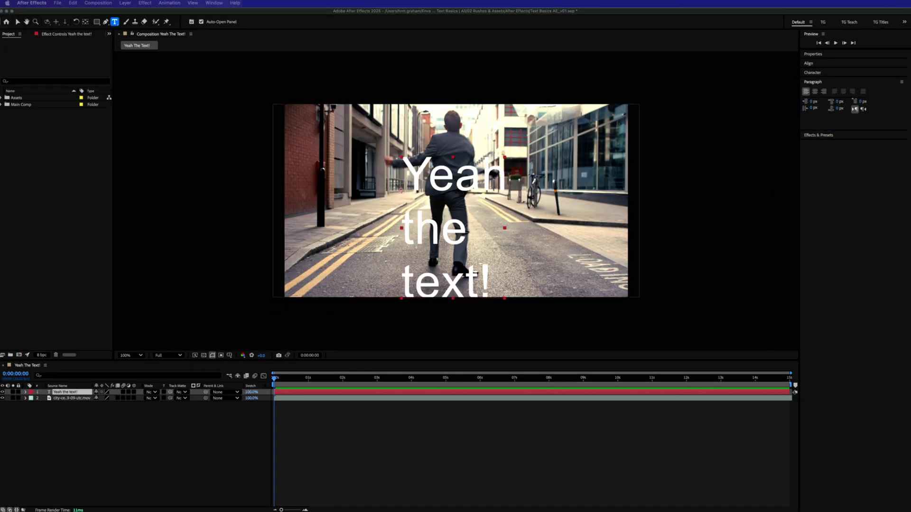
click(445, 482)
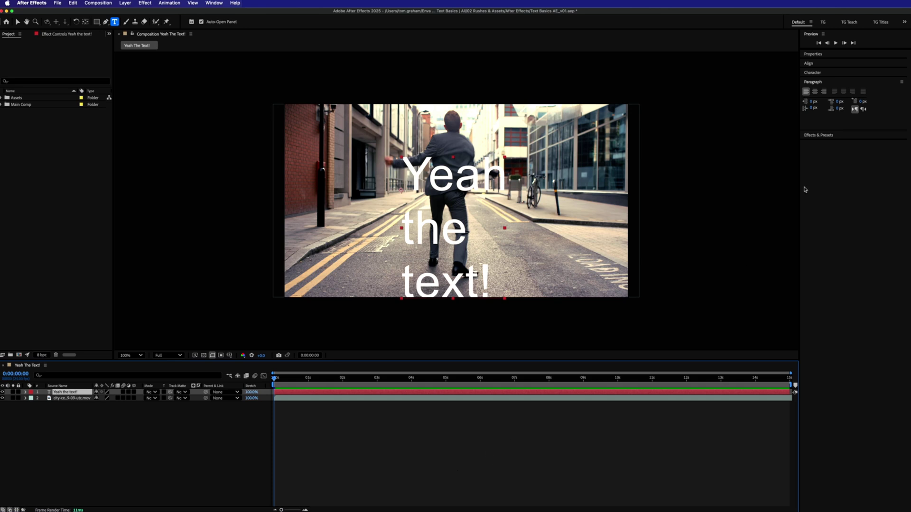
click(816, 84)
click(817, 54)
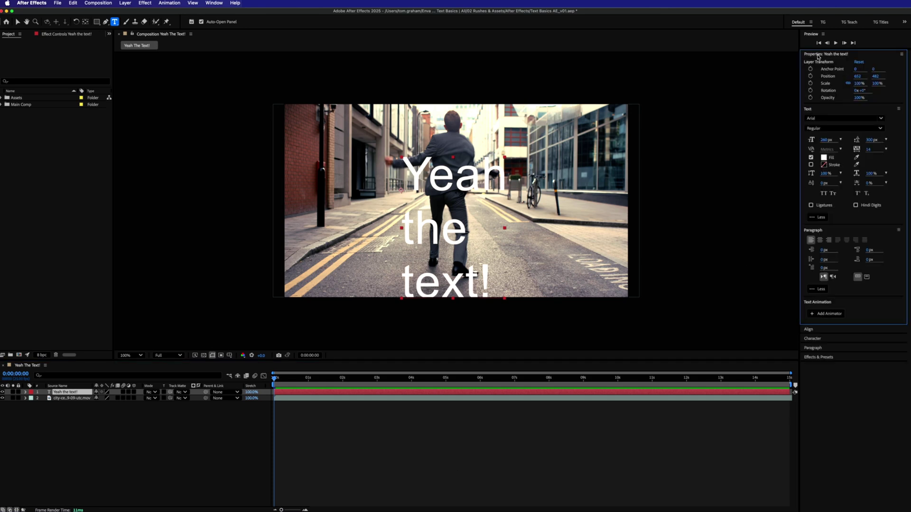
click(301, 454)
click(354, 394)
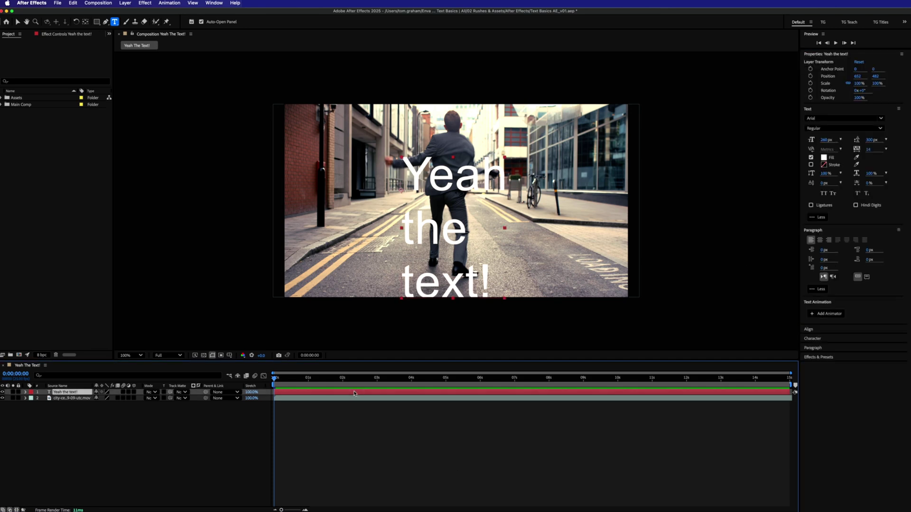
click(344, 430)
click(351, 399)
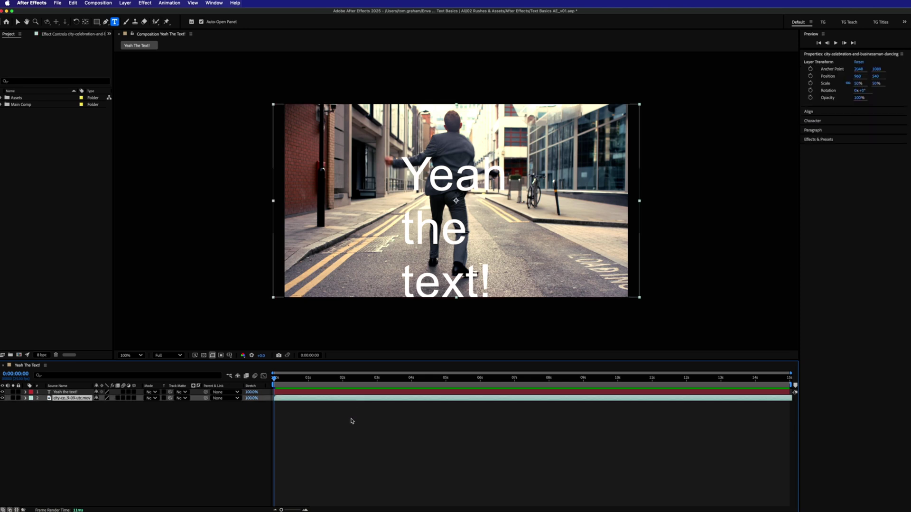
click(350, 420)
click(349, 391)
click(348, 413)
right_click(186, 432)
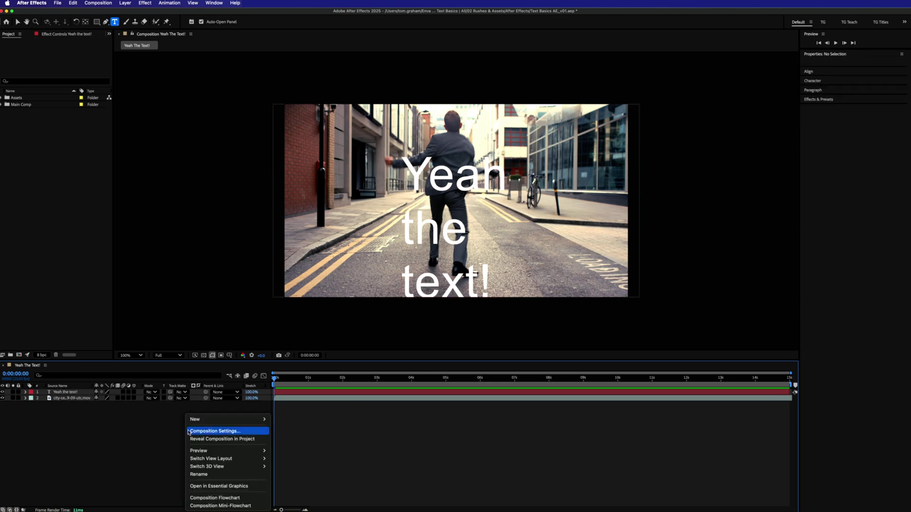
mouse_move(205, 422)
click(287, 470)
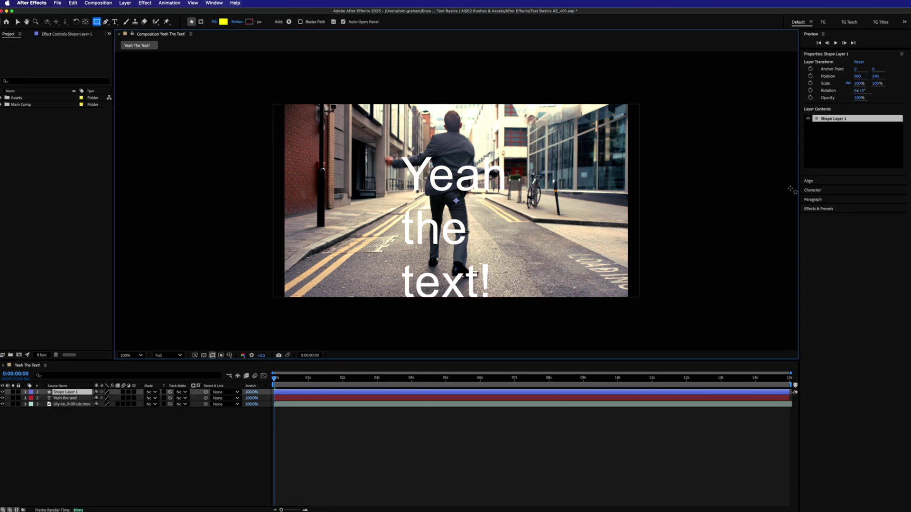
click(422, 394)
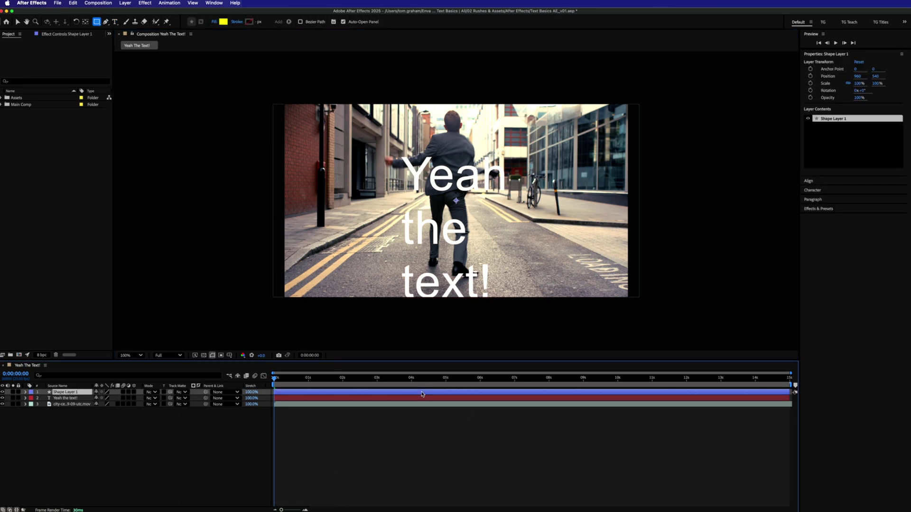
key(Delete)
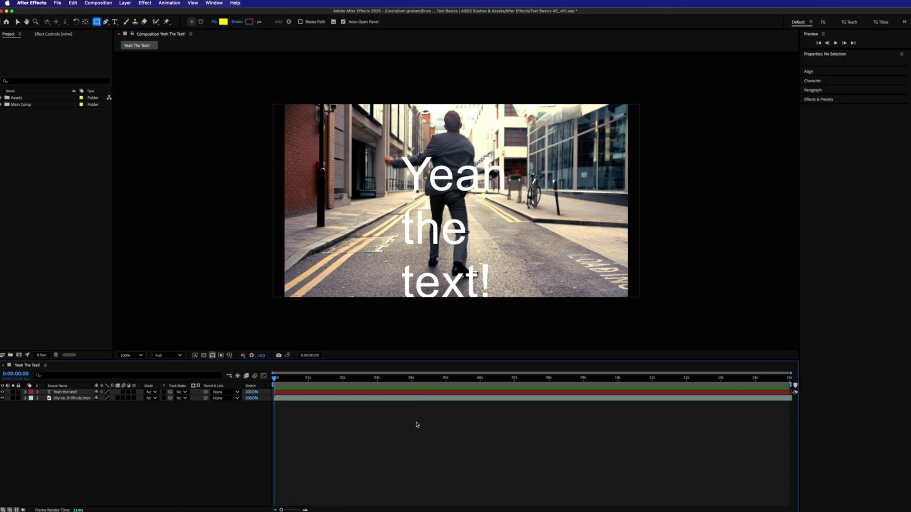
Set the title layer's font to Slightly Marker at 325 px
click(413, 392)
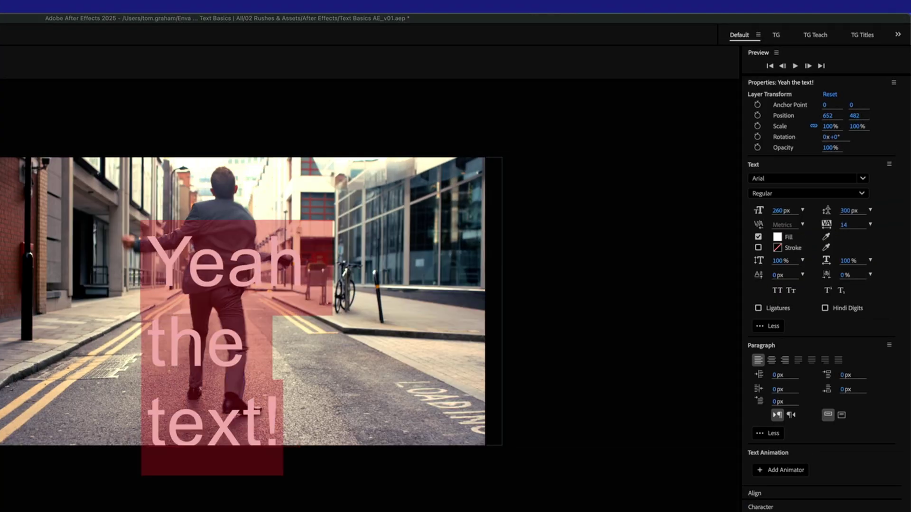
click(805, 179)
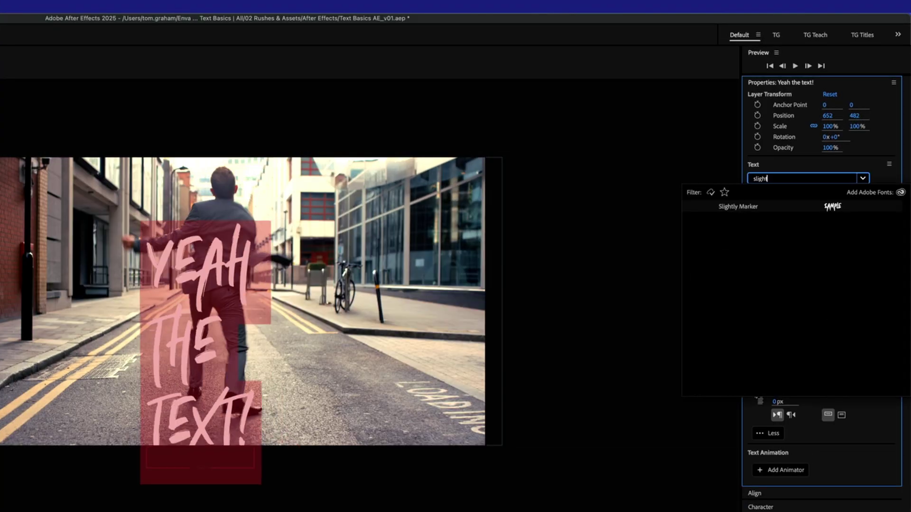
click(726, 206)
drag(847, 210, 879, 204)
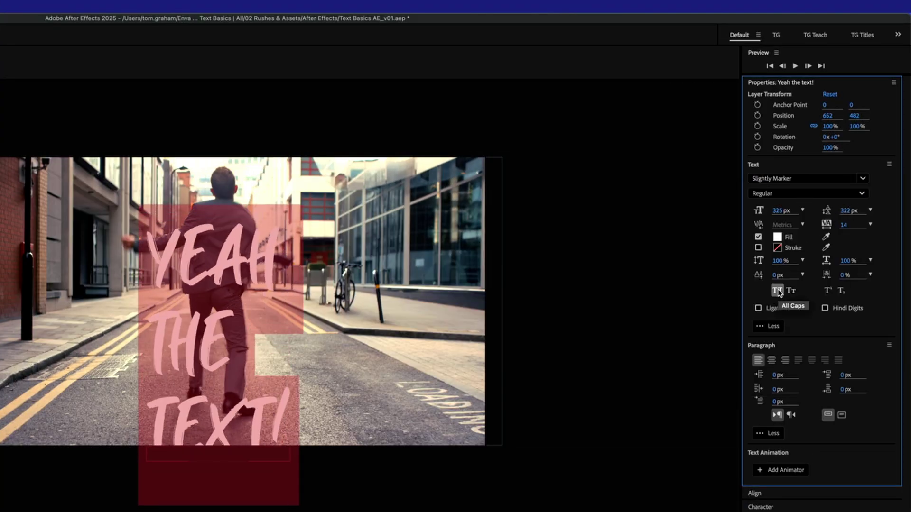
Keep the white fill, turn off the text stroke, and bring up the alignment settings
click(778, 237)
key(Escape)
click(777, 247)
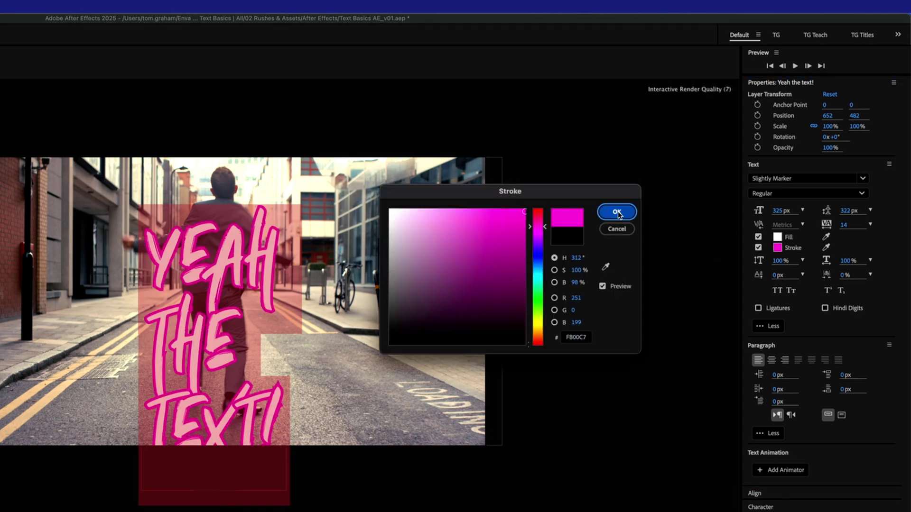
key(Escape)
click(777, 247)
key(Escape)
click(758, 247)
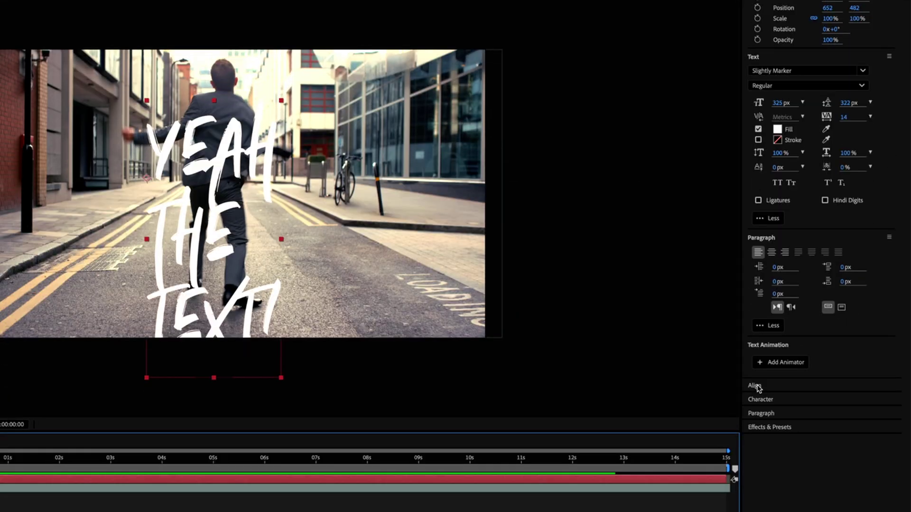
click(754, 493)
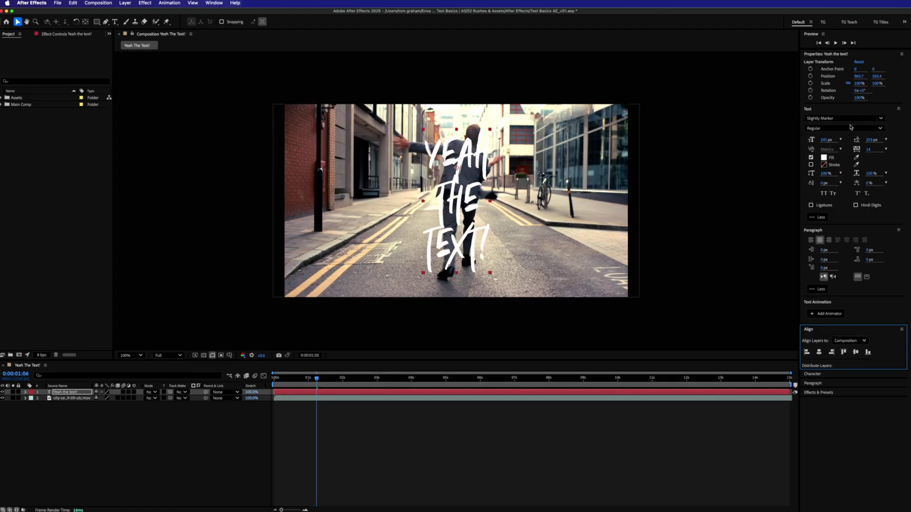
Drag the title left of the dancer to about 683.7, 397.4 and deselect it
click(182, 482)
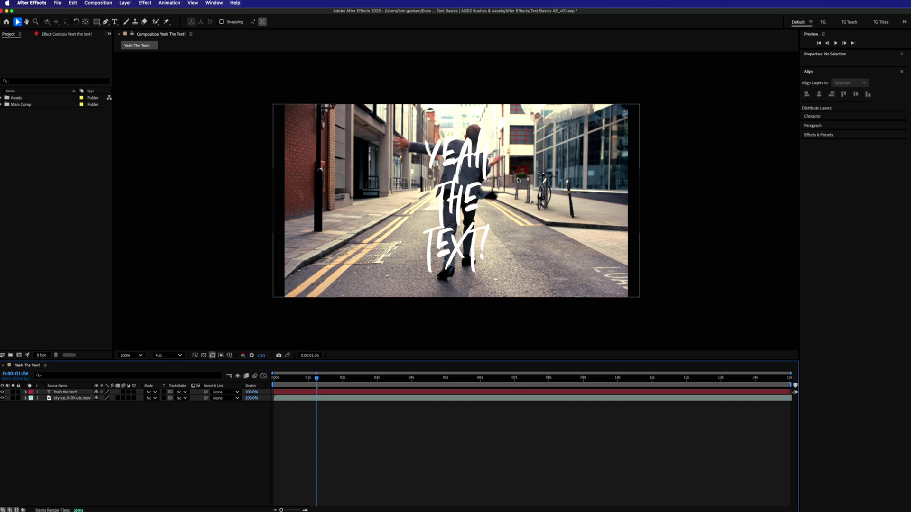
drag(469, 199, 424, 206)
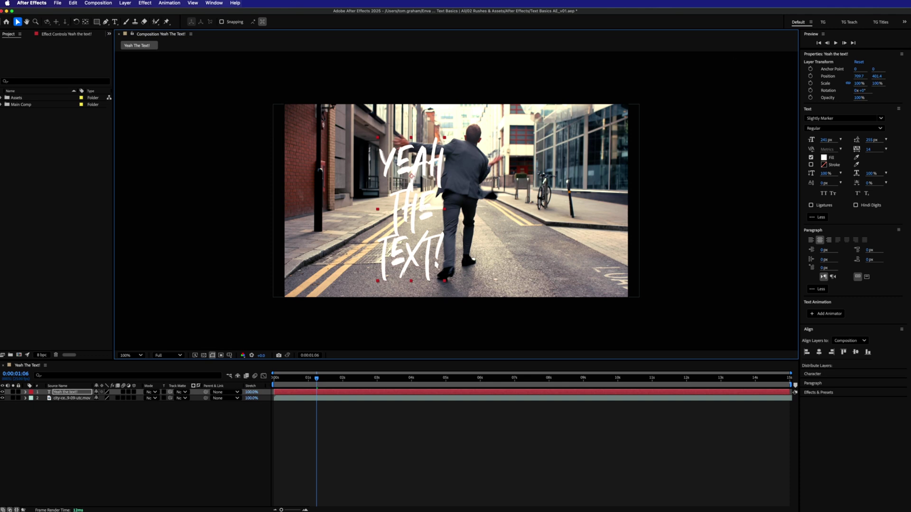
drag(413, 206, 410, 205)
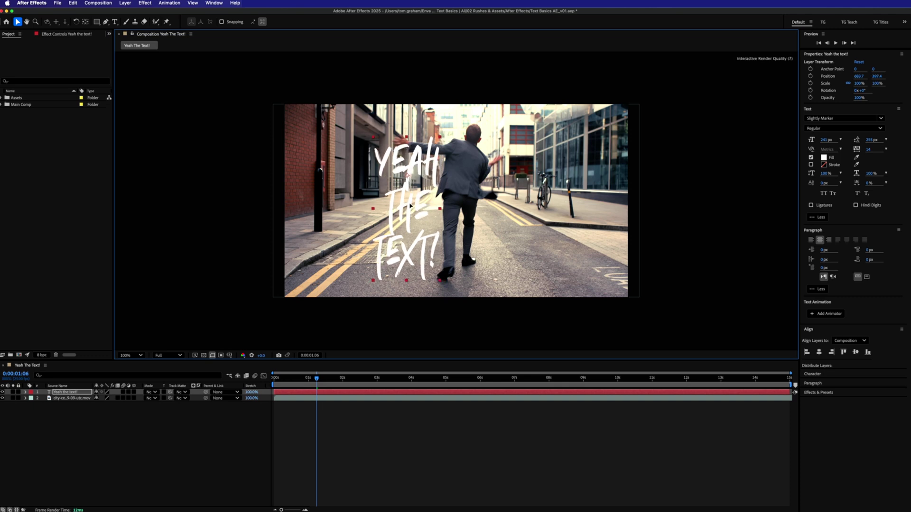
click(380, 454)
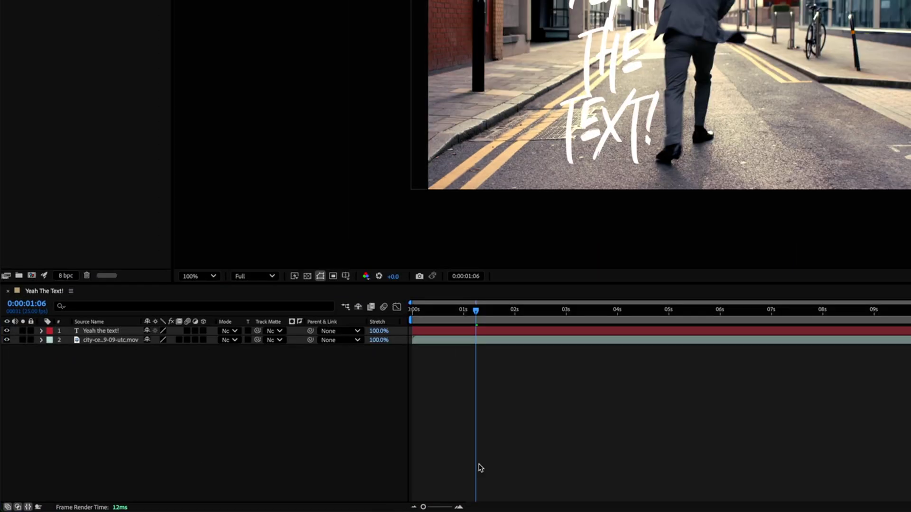
Move the title just past the left frame edge, Position X about -212.3
drag(506, 310, 412, 311)
click(472, 331)
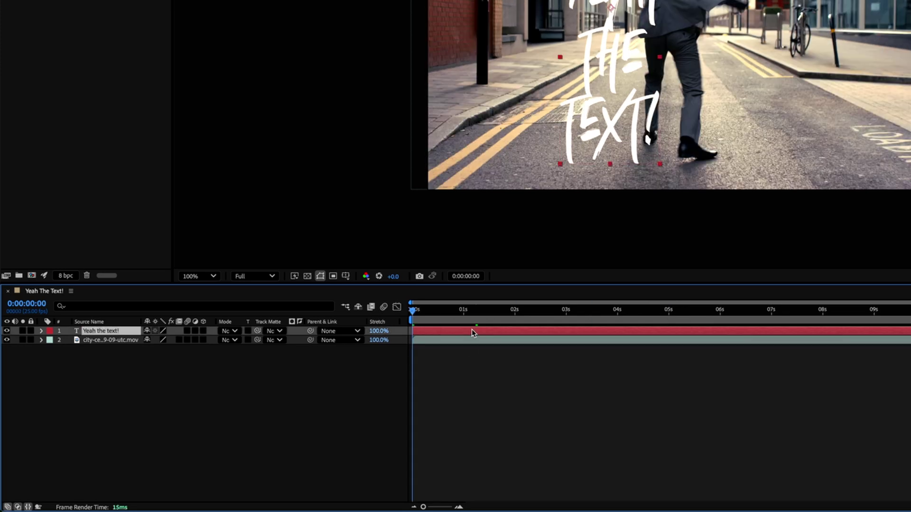
key(p)
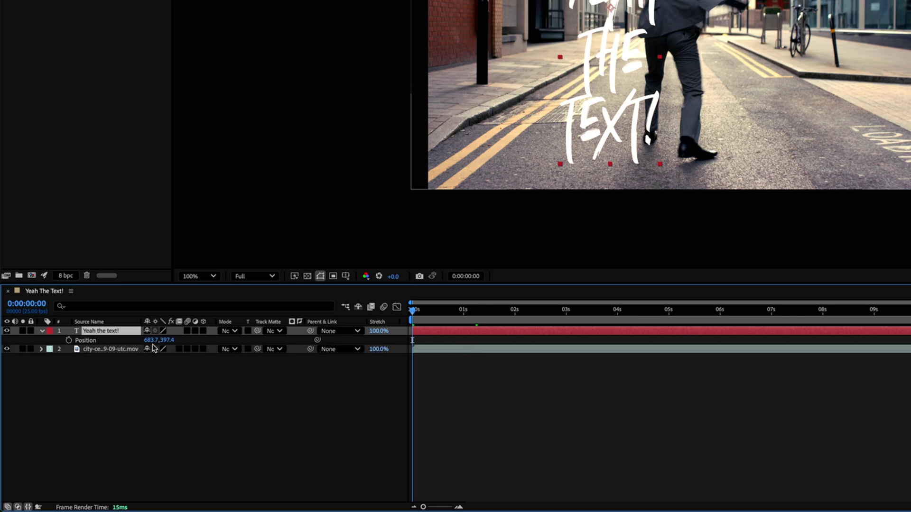
drag(150, 340, 95, 341)
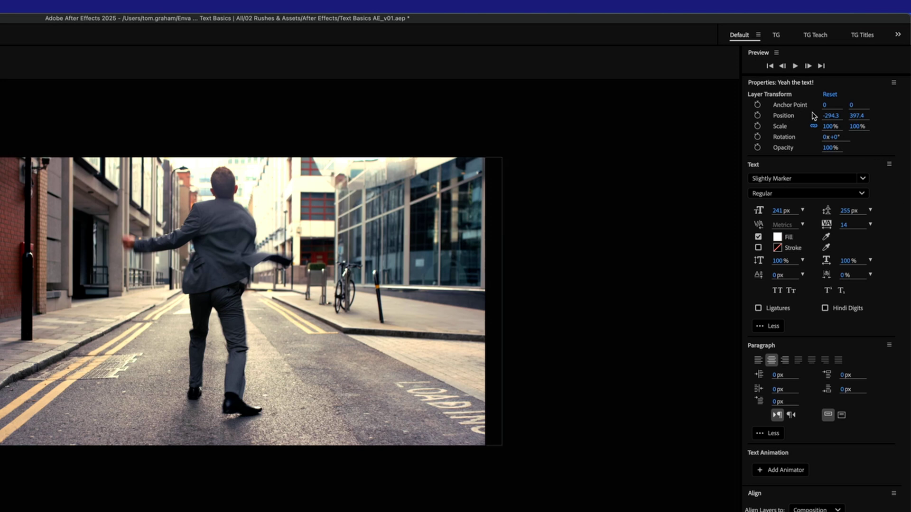
drag(830, 115, 907, 110)
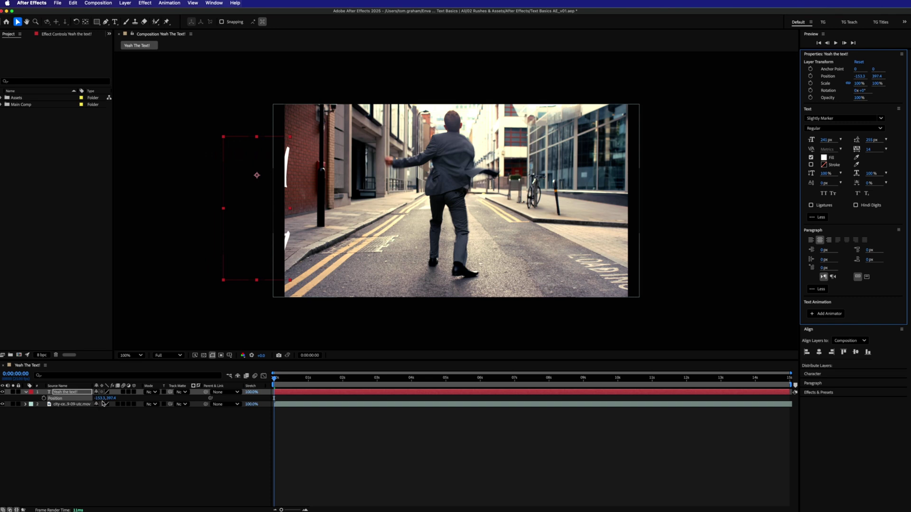
click(96, 399)
drag(97, 398, 75, 399)
Set a Position keyframe for the title at 0 s
click(152, 438)
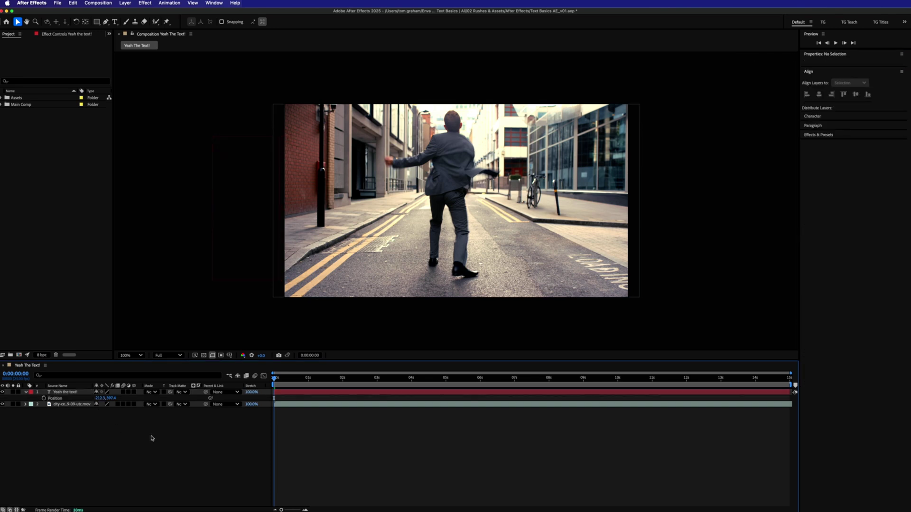
click(321, 392)
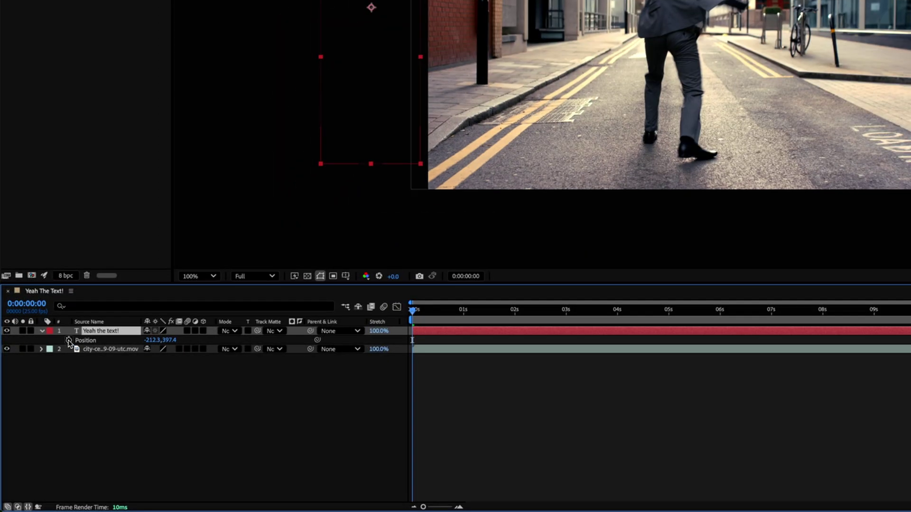
click(68, 340)
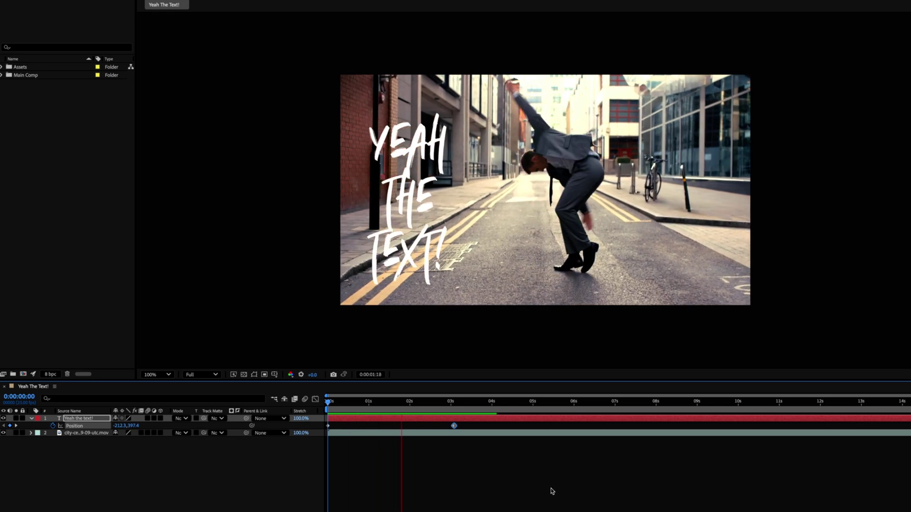
At 1:17, move the title into frame at 697.7, 397.4 for the second Position keyframe
key(space)
drag(377, 407, 398, 400)
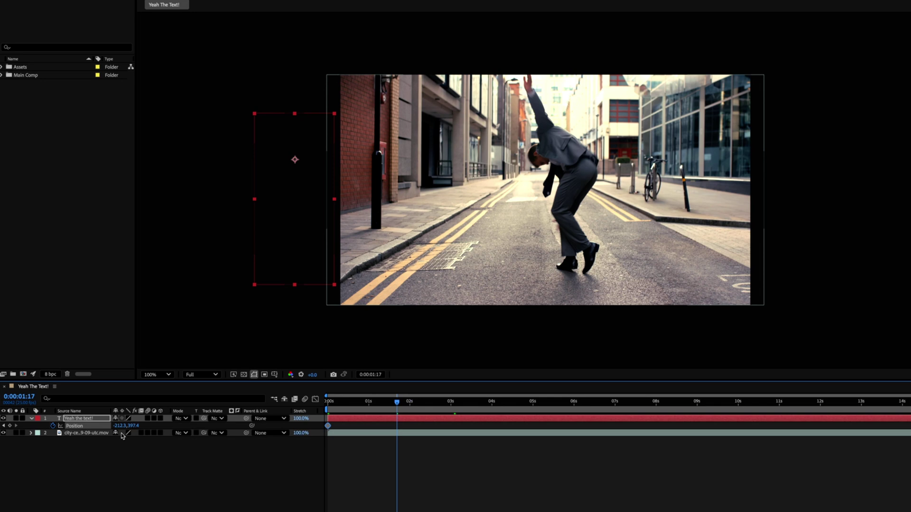
drag(295, 160, 506, 160)
key(shift+Left)
key(shift+Left)
key(shift+Left)
key(shift+Left)
key(shift+Left)
key(shift+Left)
key(shift+Left)
key(shift+Left)
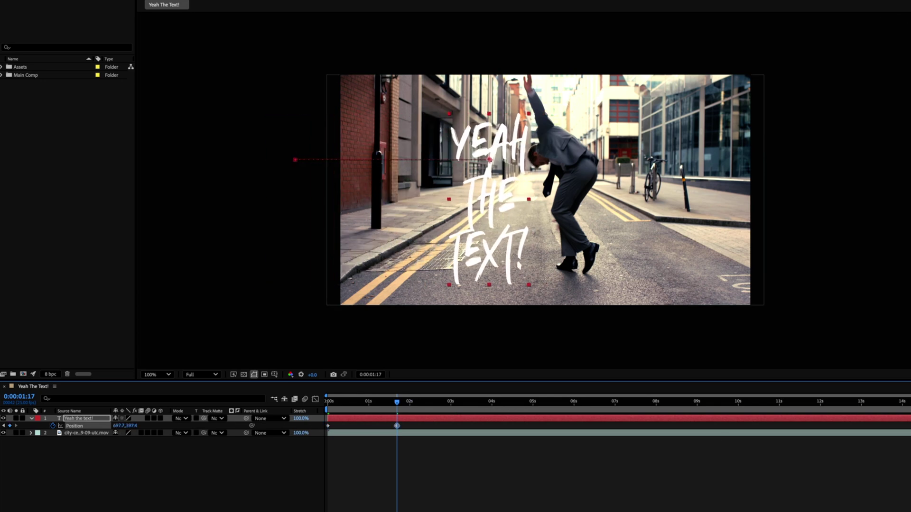
drag(488, 199, 545, 200)
key(shift+Up)
key(shift+Up)
key(shift+Up)
key(shift+Up)
key(Up)
key(Up)
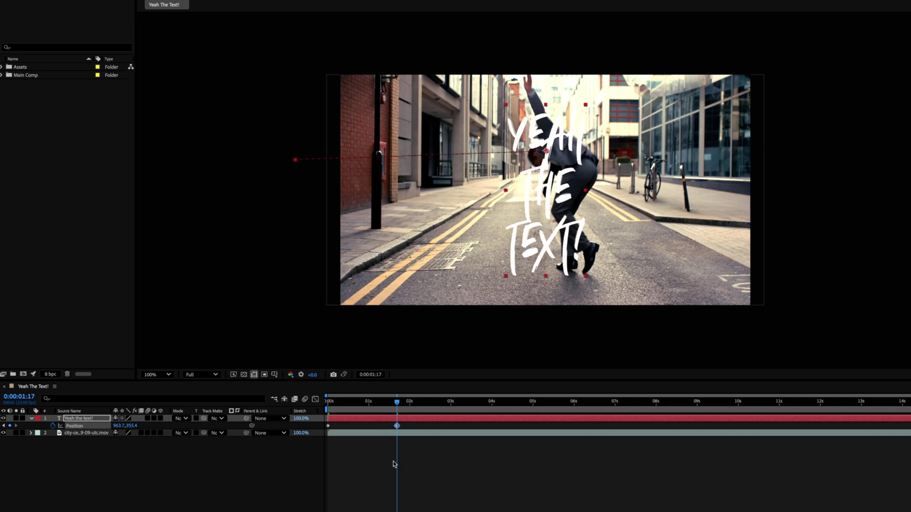
key(ctrl+z)
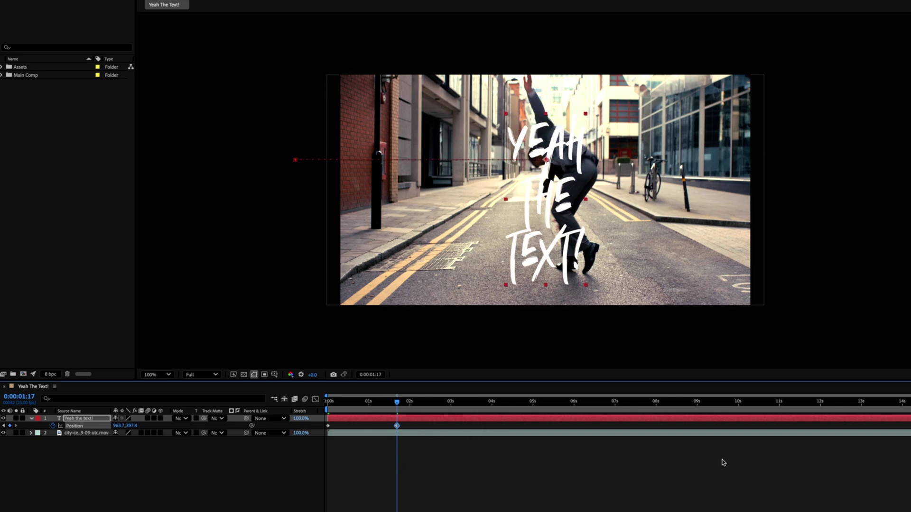
click(436, 491)
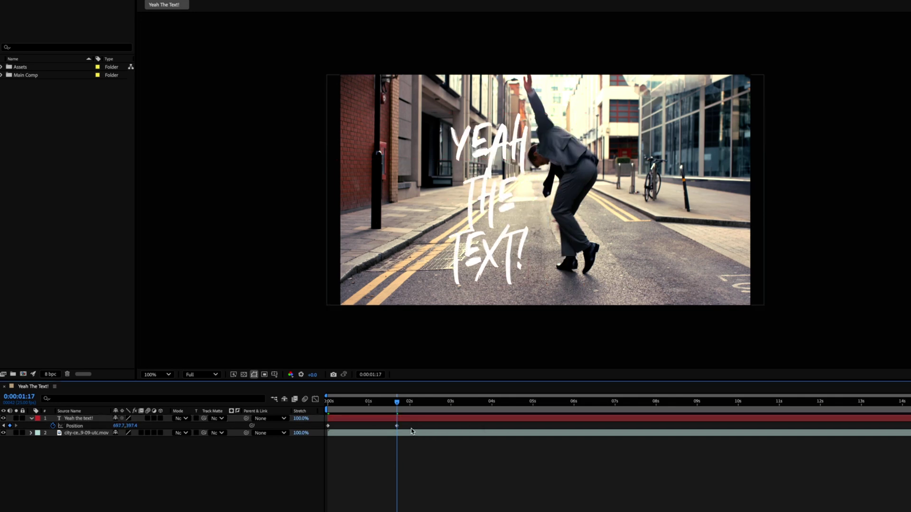
click(413, 419)
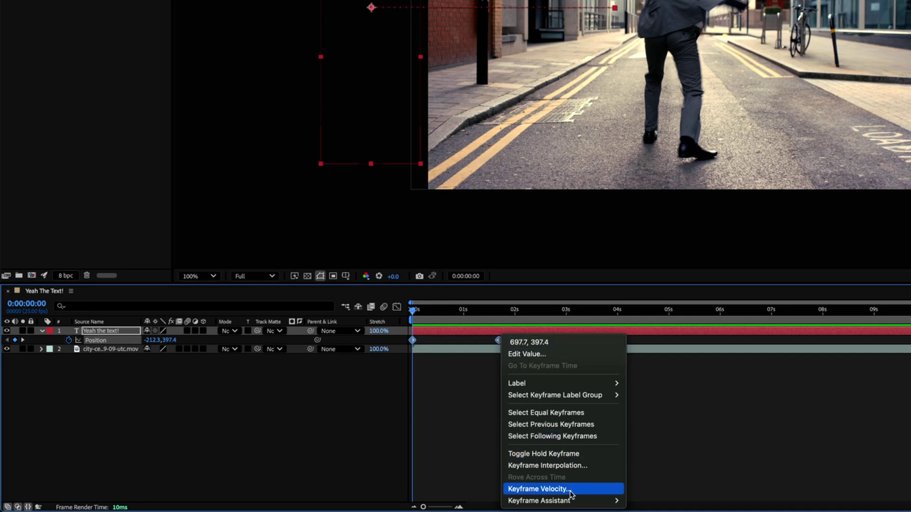
Apply Easy Ease to both of the title's Position keyframes
mouse_move(574, 500)
click(688, 431)
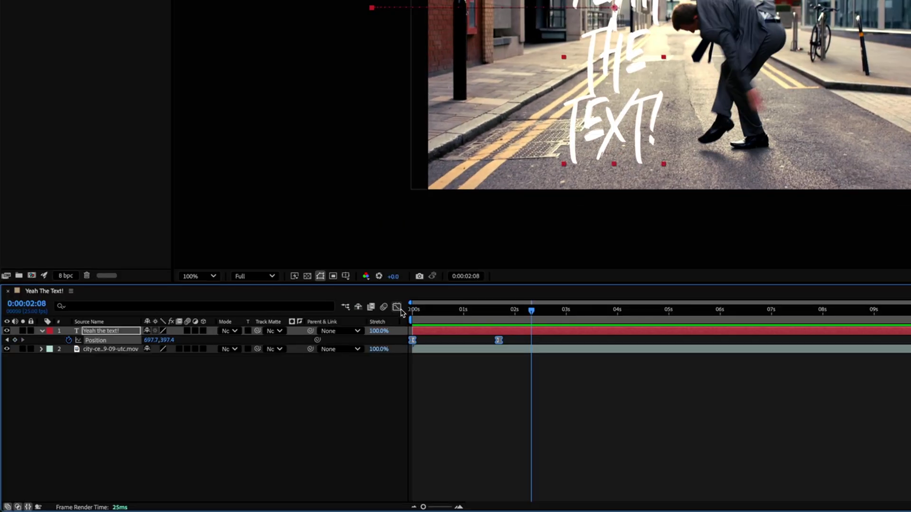
Show the Position keyframes in the Graph Editor and separate them into X and Y
click(396, 307)
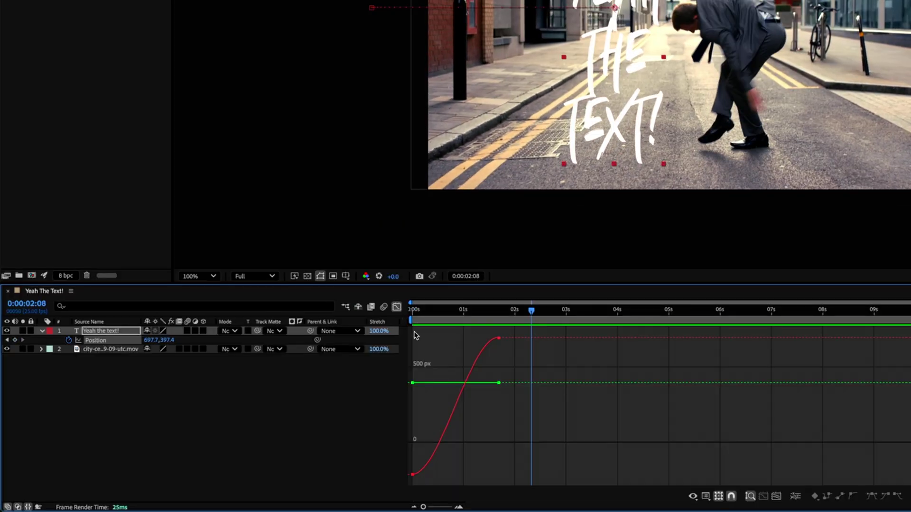
click(95, 340)
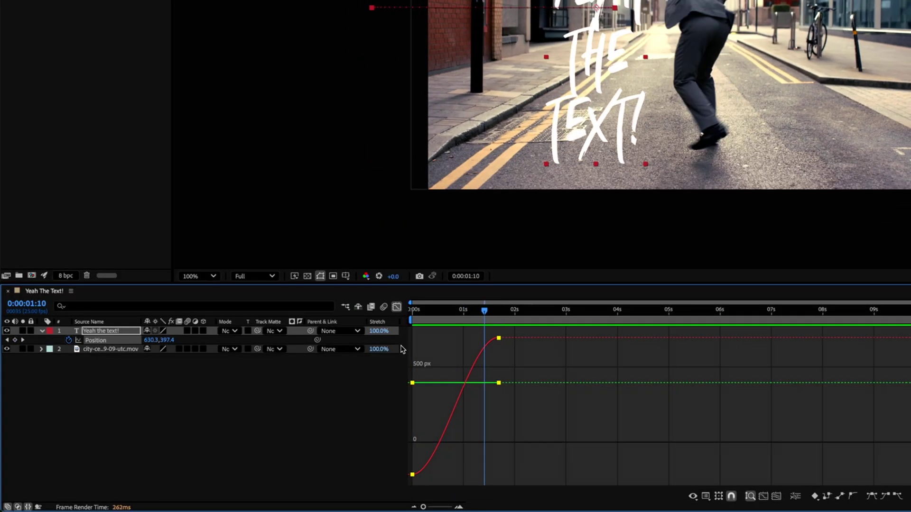
click(795, 496)
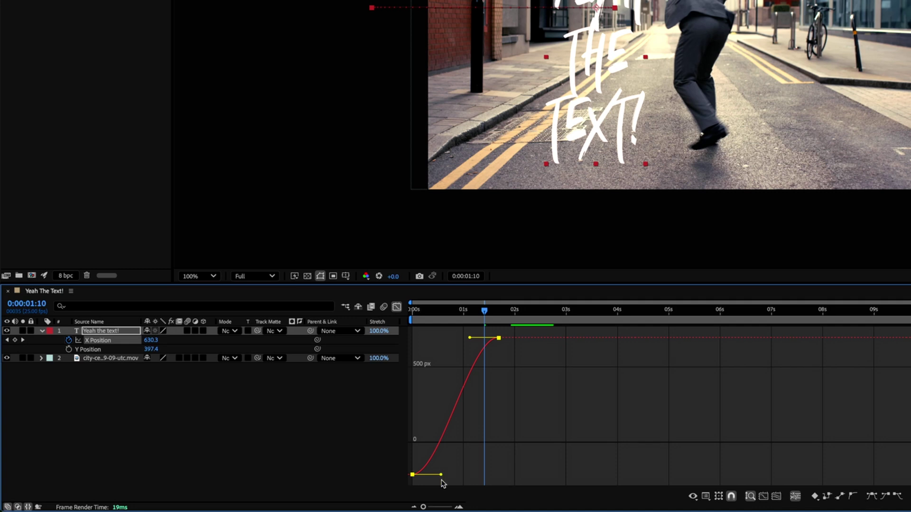
Reshape the X Position speed curve to start fast and settle gently, then preview it
drag(440, 475, 335, 354)
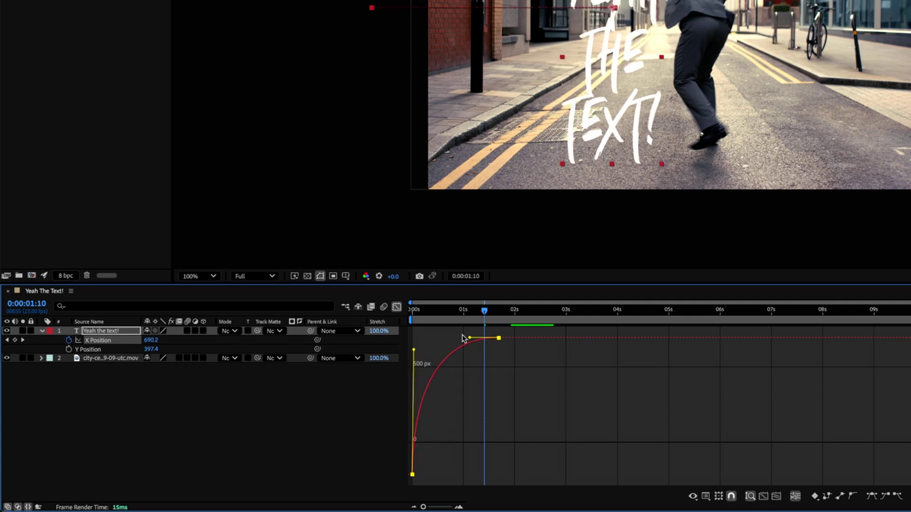
drag(475, 338, 398, 336)
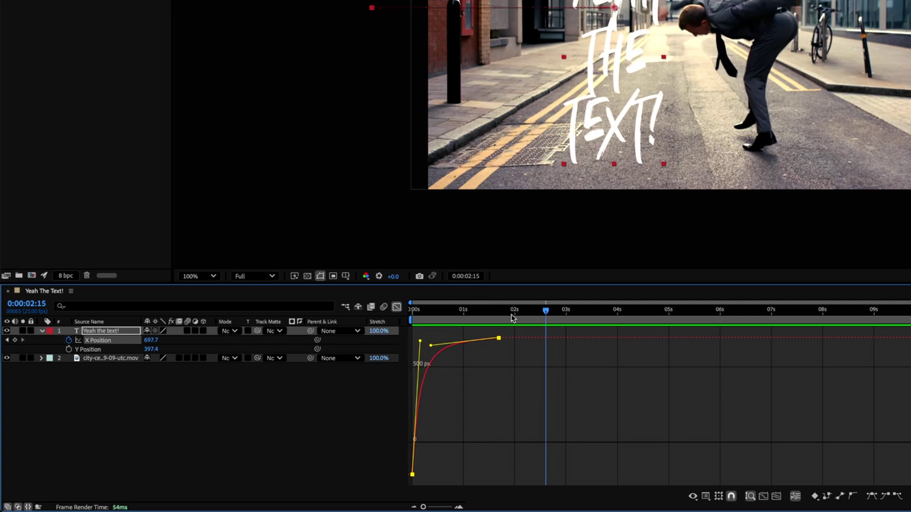
key(space)
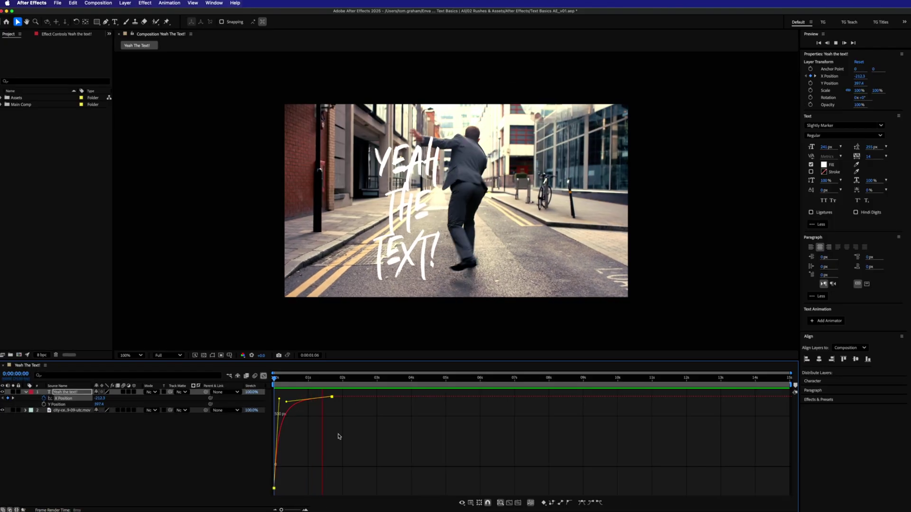
key(space)
key(shift+F3)
Add a Source Text keyframe to the title and move it to 1:06
click(146, 471)
key(u)
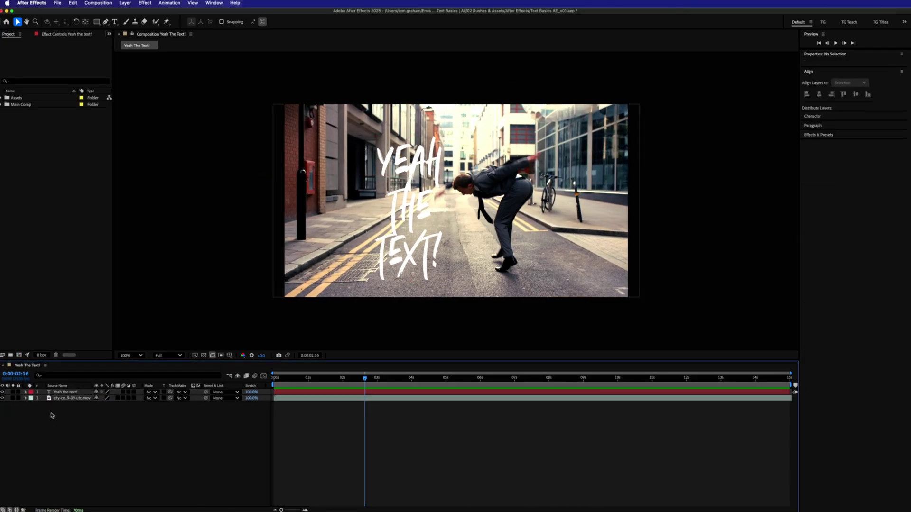
click(25, 392)
click(35, 398)
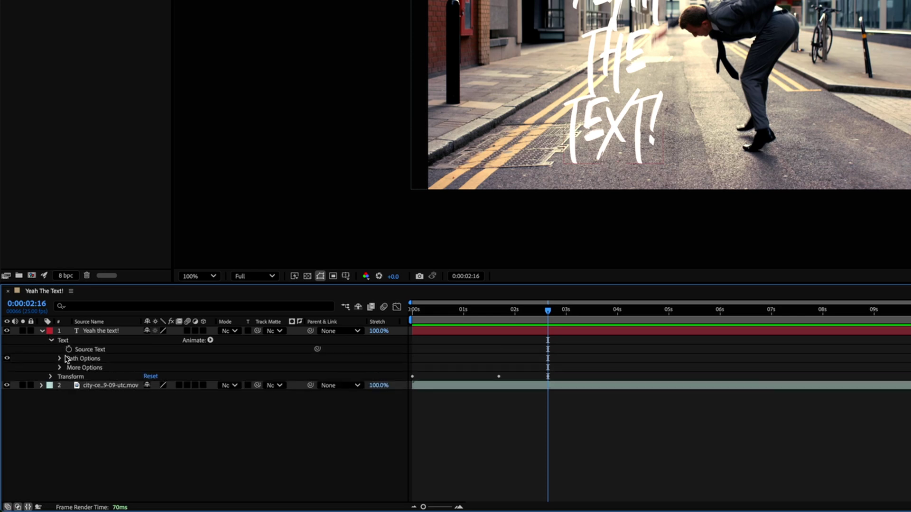
click(46, 404)
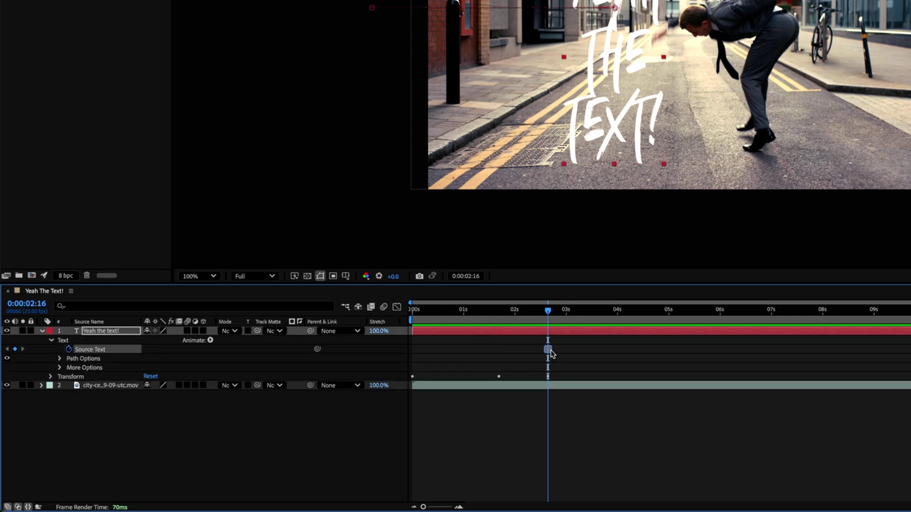
drag(551, 350, 502, 355)
key(j)
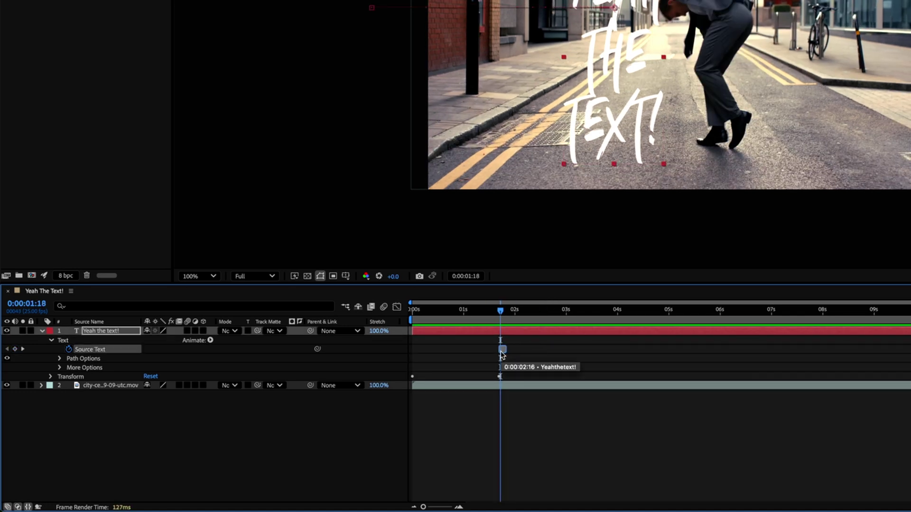
drag(507, 307, 475, 322)
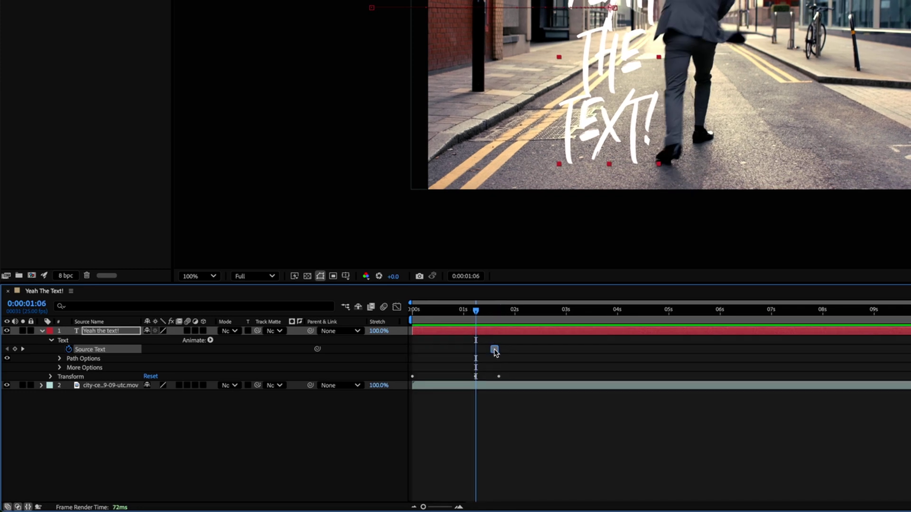
drag(496, 352, 479, 356)
One frame earlier, delete the word TEXT from the title, then preview the word-by-word build
key(Page_Up)
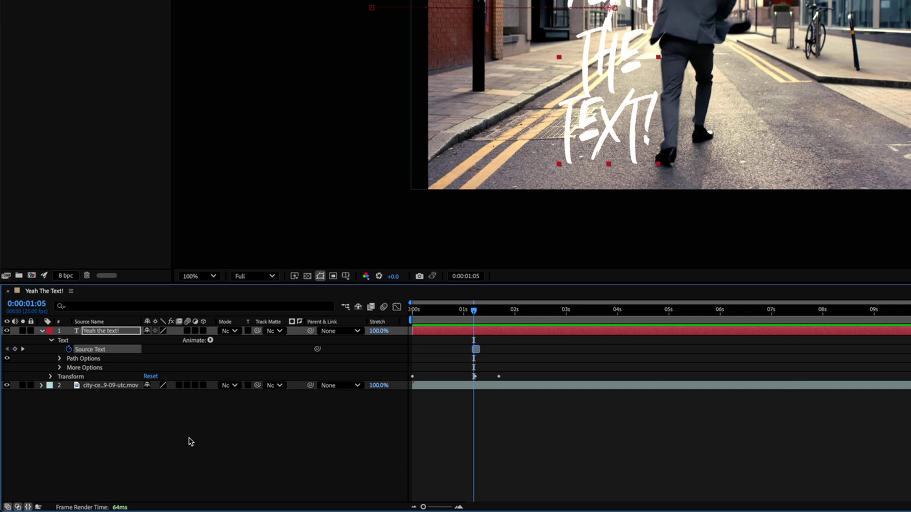
click(280, 461)
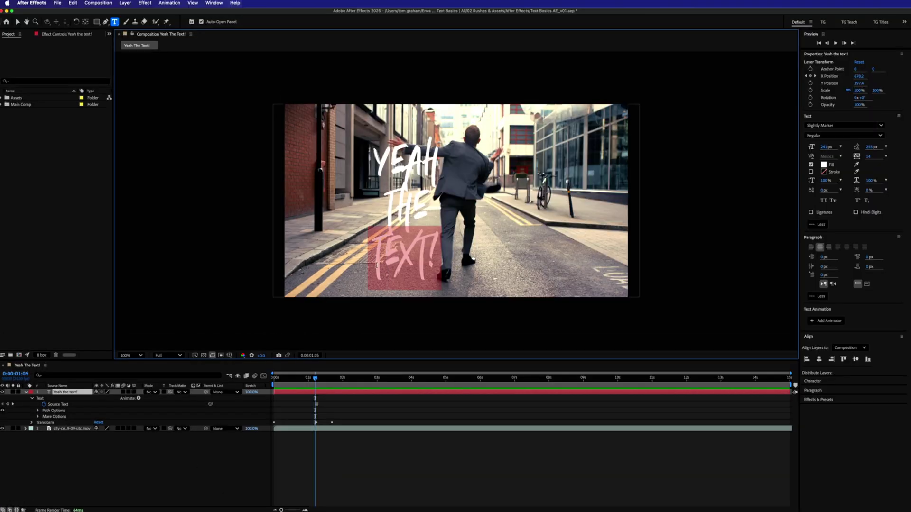
double_click(376, 264)
key(BackSpace)
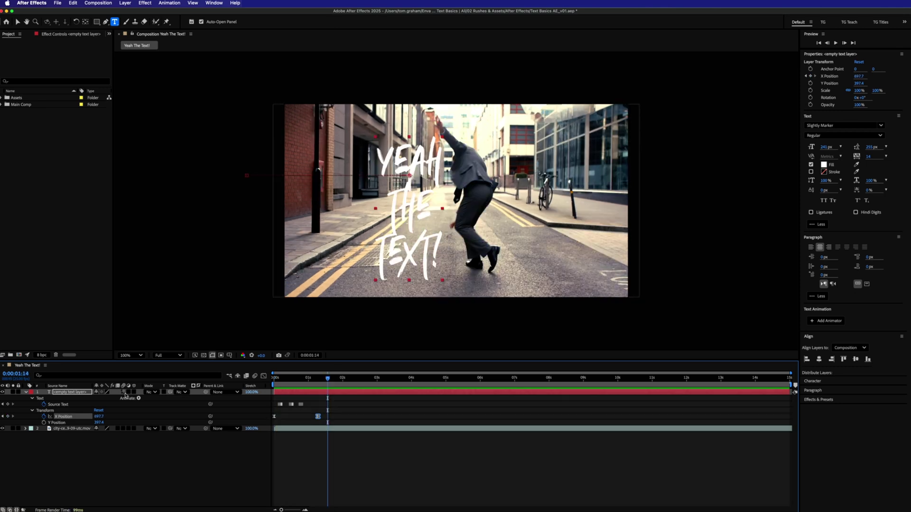
key(space)
key(space)
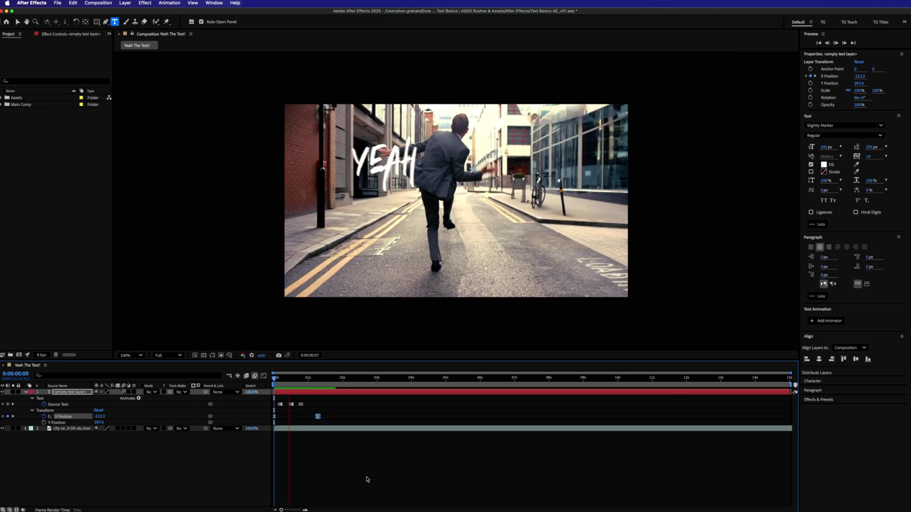
click(515, 478)
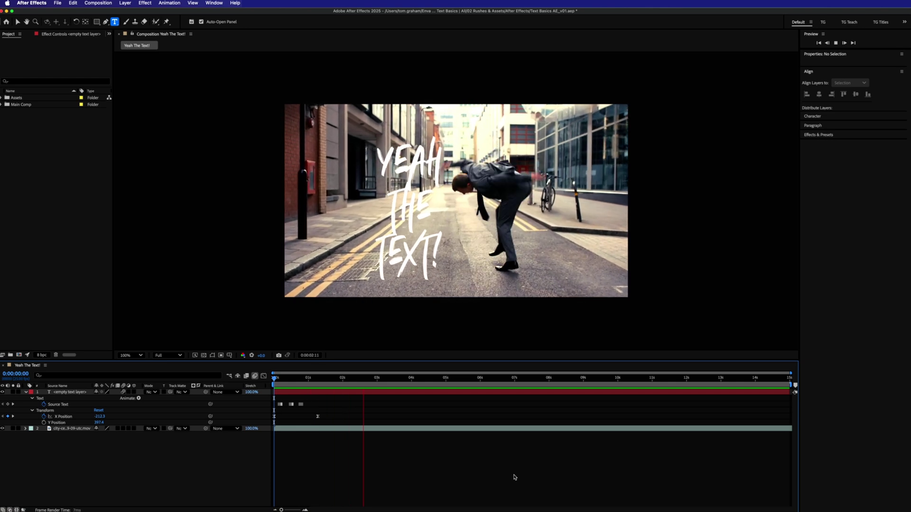
key(space)
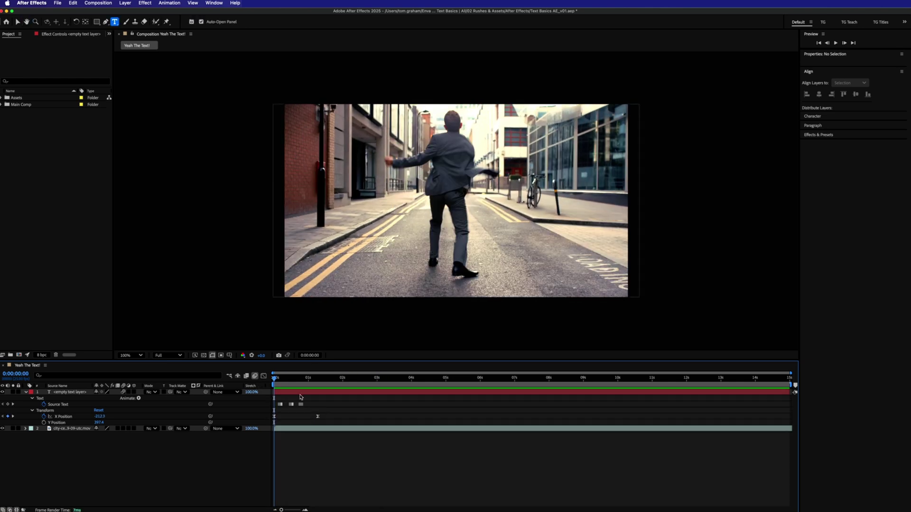
Add a Scale animator to the title text layer and expand its Range Selector 1
click(314, 393)
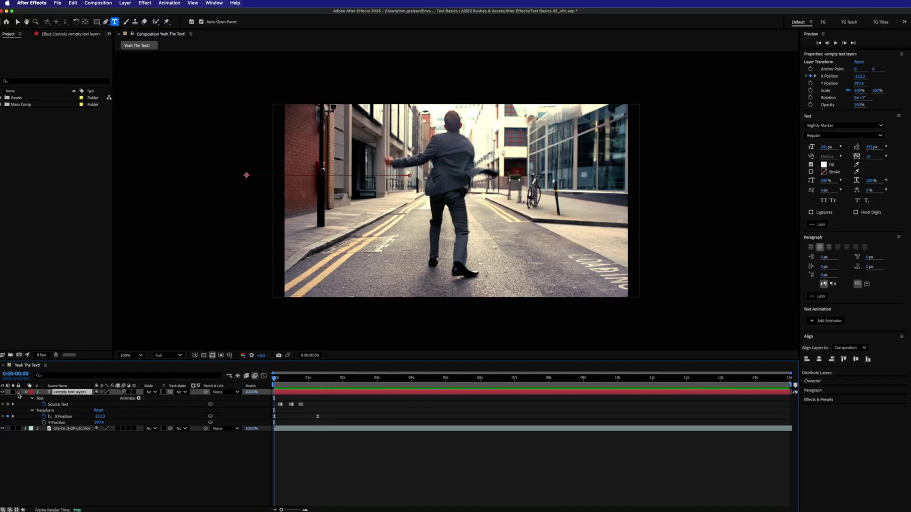
click(25, 392)
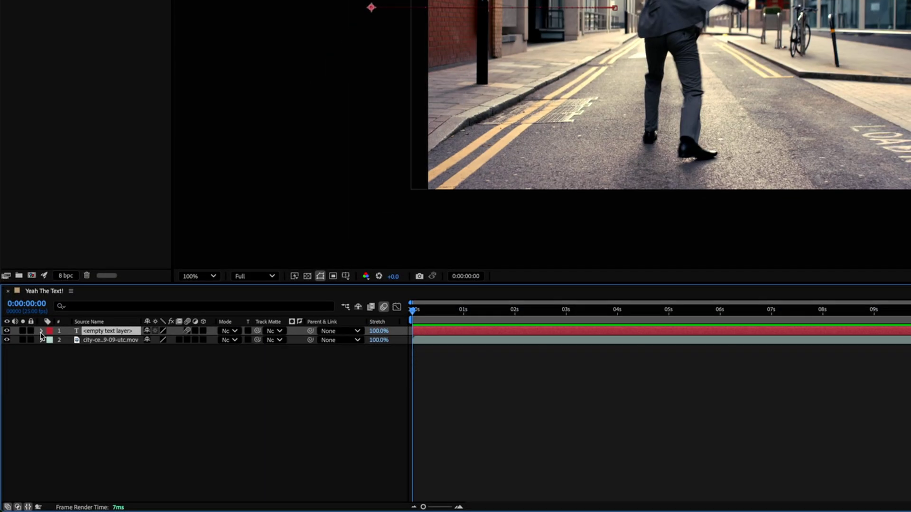
click(25, 392)
click(210, 341)
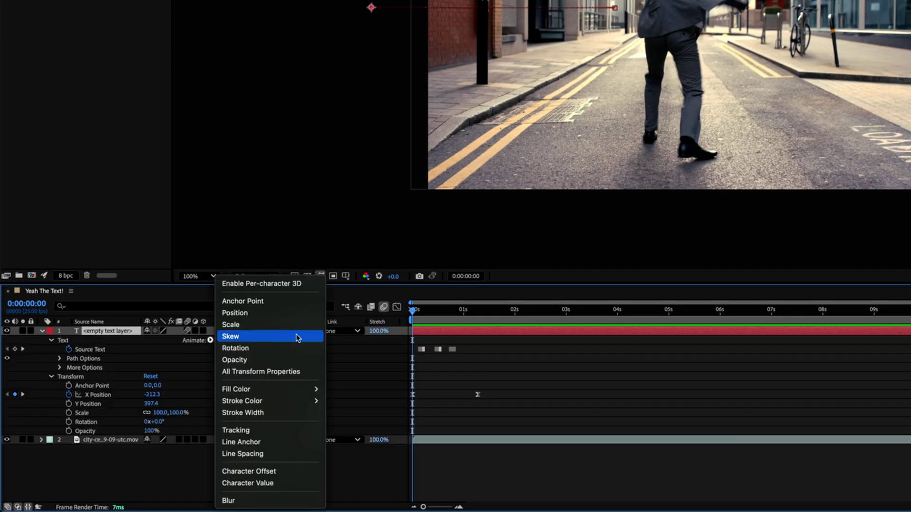
click(622, 484)
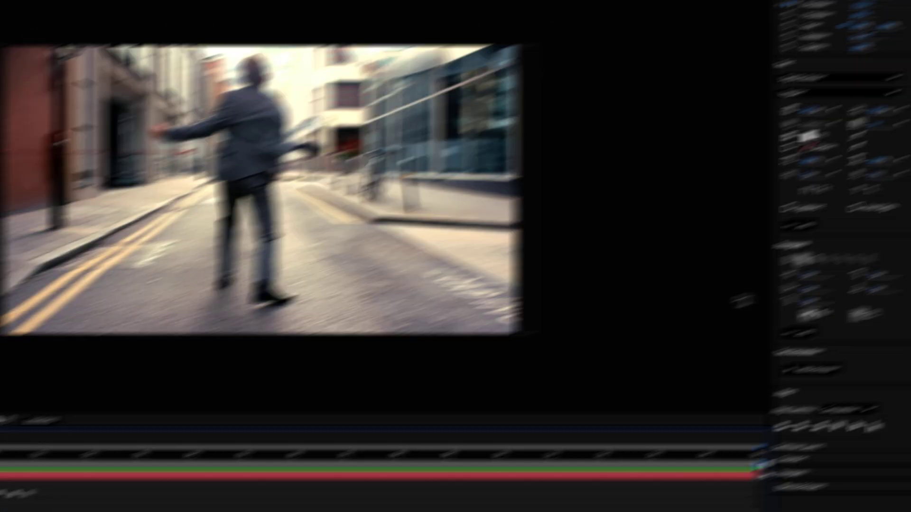
click(804, 370)
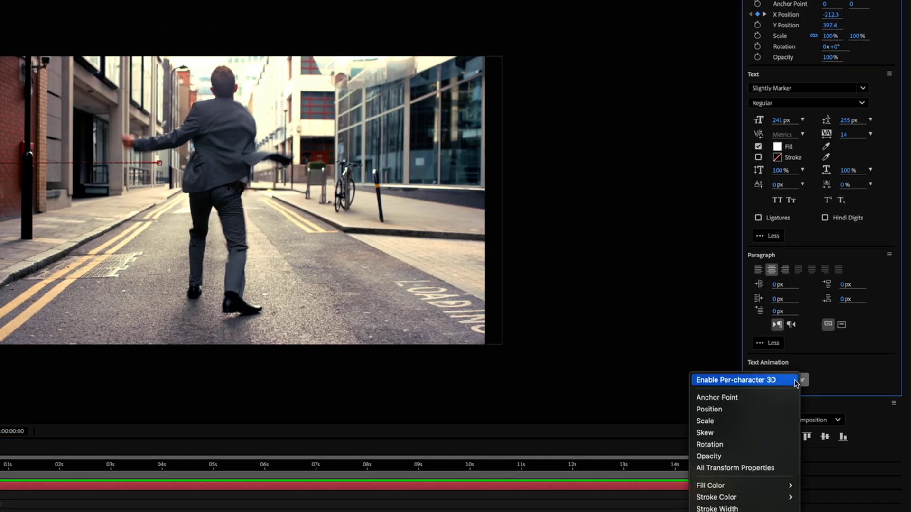
click(737, 426)
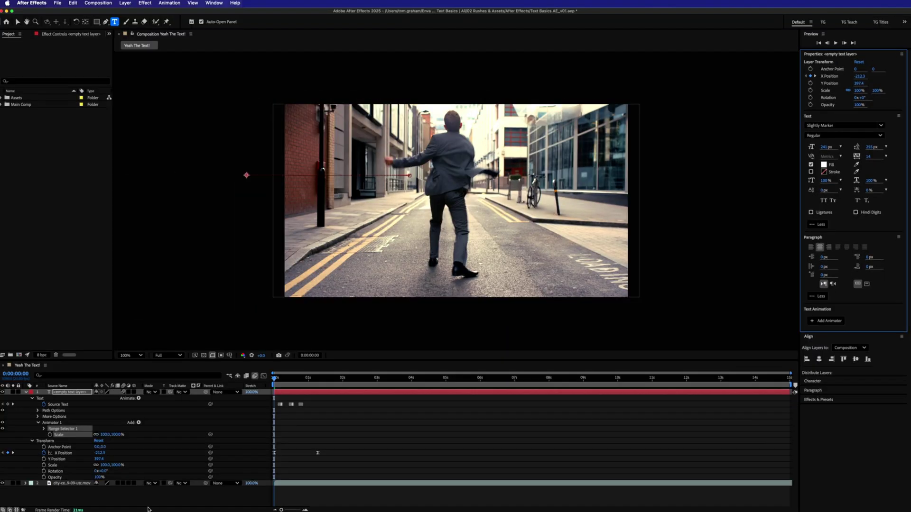
click(43, 429)
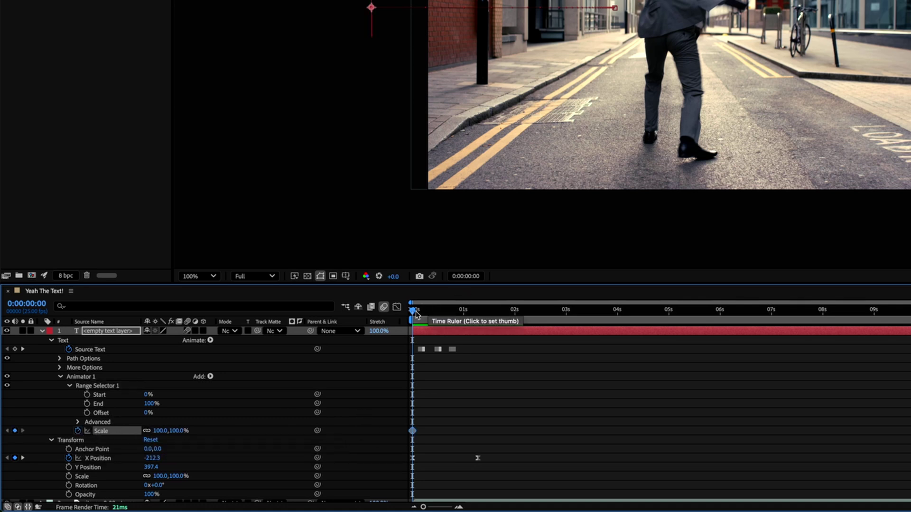
Set a Scale keyframe at 0:00:00:23 and preview the scaling
drag(413, 311, 475, 316)
click(16, 431)
key(space)
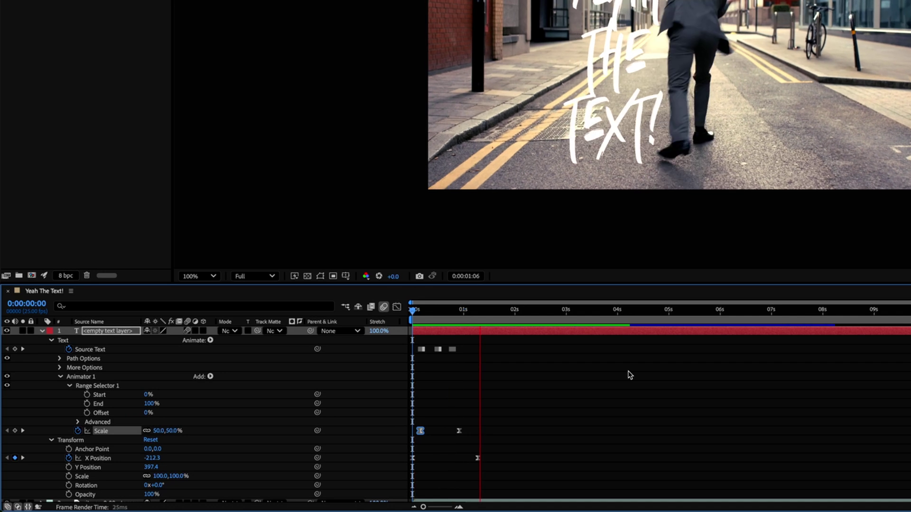
key(space)
Scrub between 0:00:00:07 and 0:00:00:19 to check the letters growing in
drag(480, 326, 433, 329)
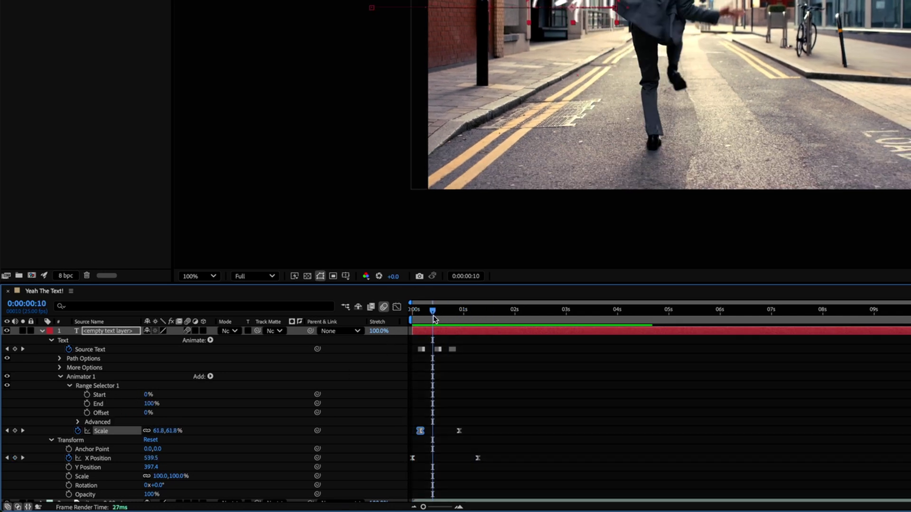
key(Page_Up)
key(Page_Up)
key(Page_Up)
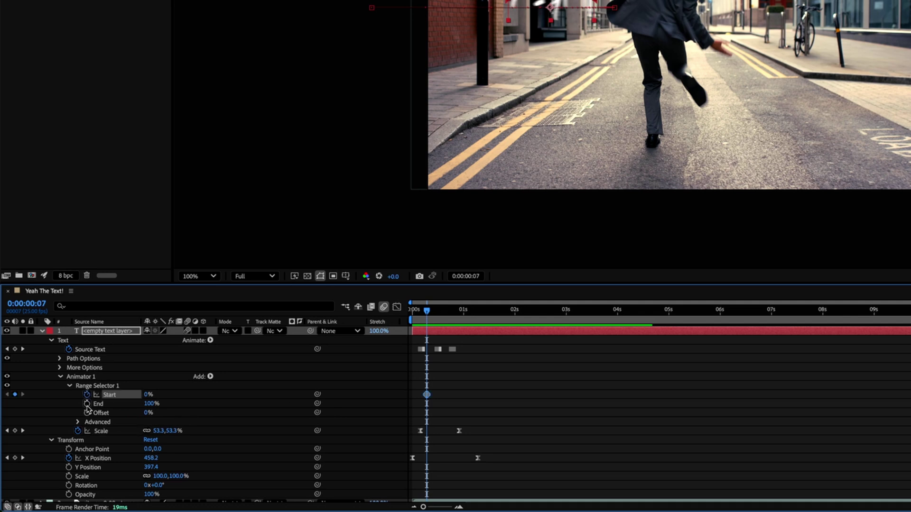
drag(441, 322, 452, 320)
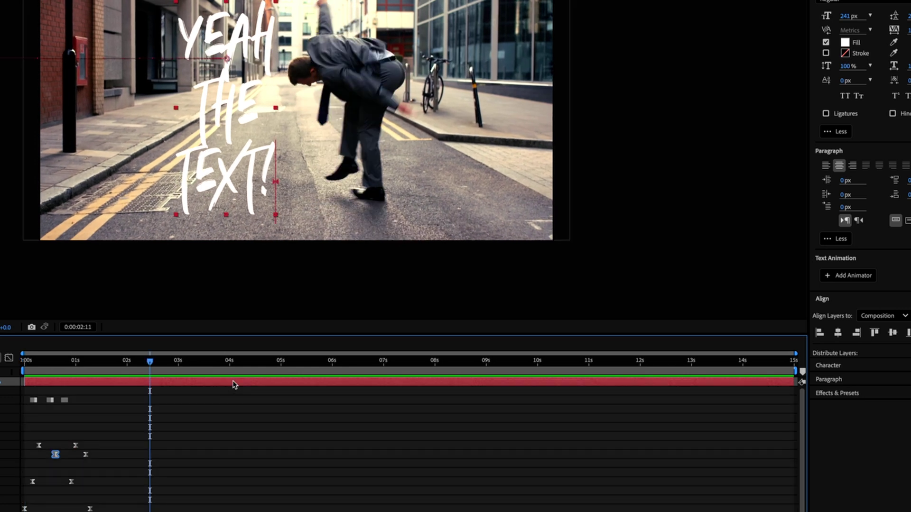
Add an RGB Fill Color animator to the title text
click(863, 284)
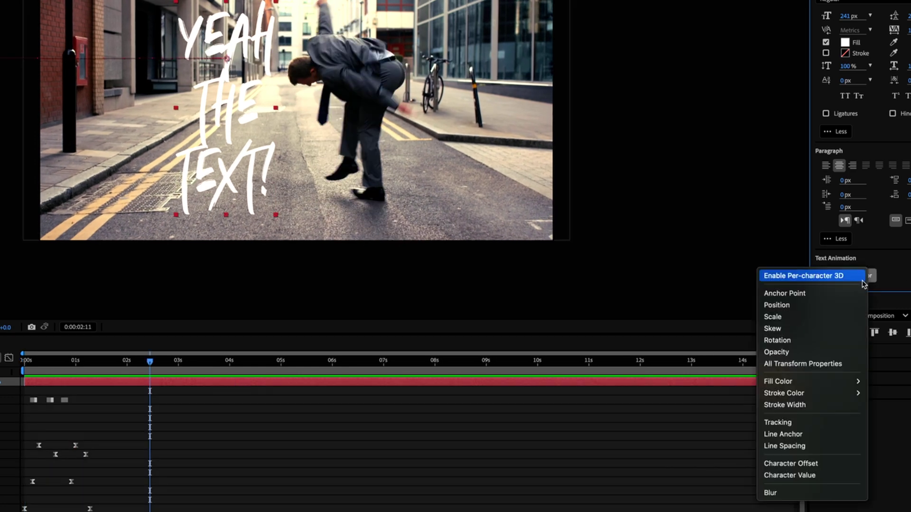
mouse_move(849, 381)
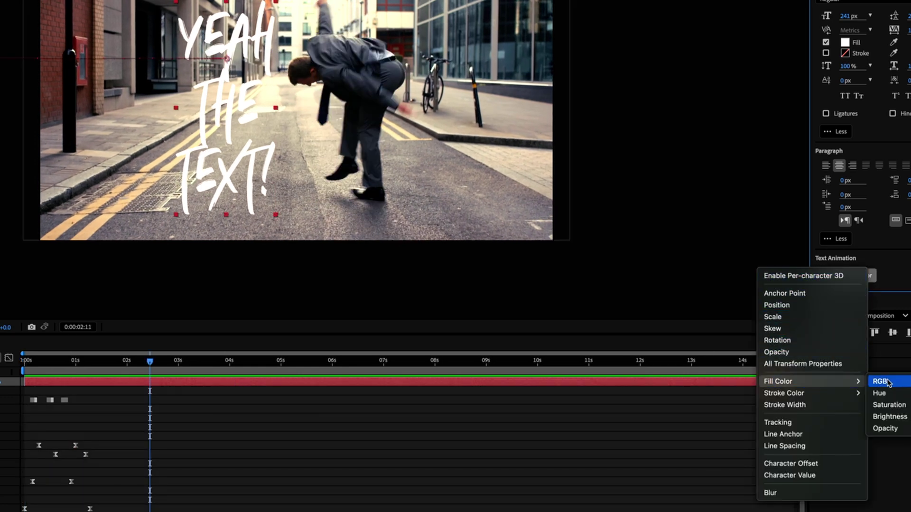
click(888, 382)
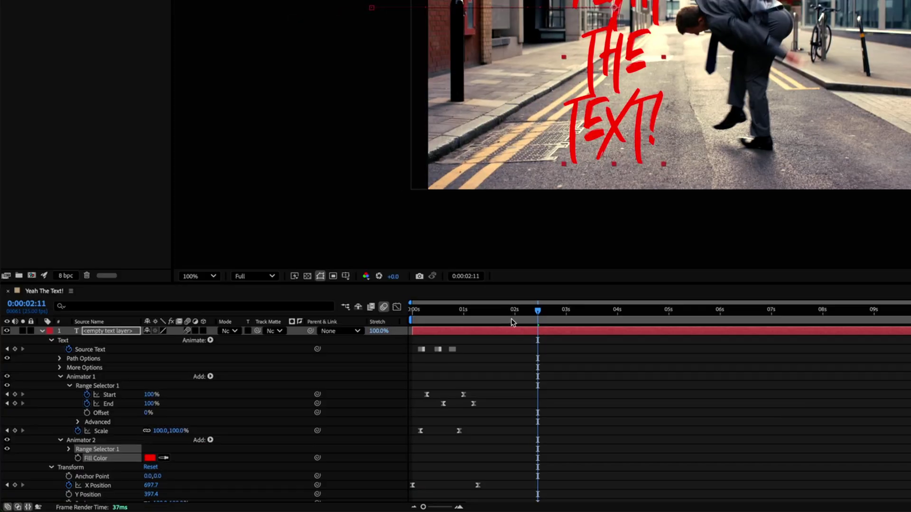
Preview the title animation from the start, collapse all layer properties, and replay it
key(Home)
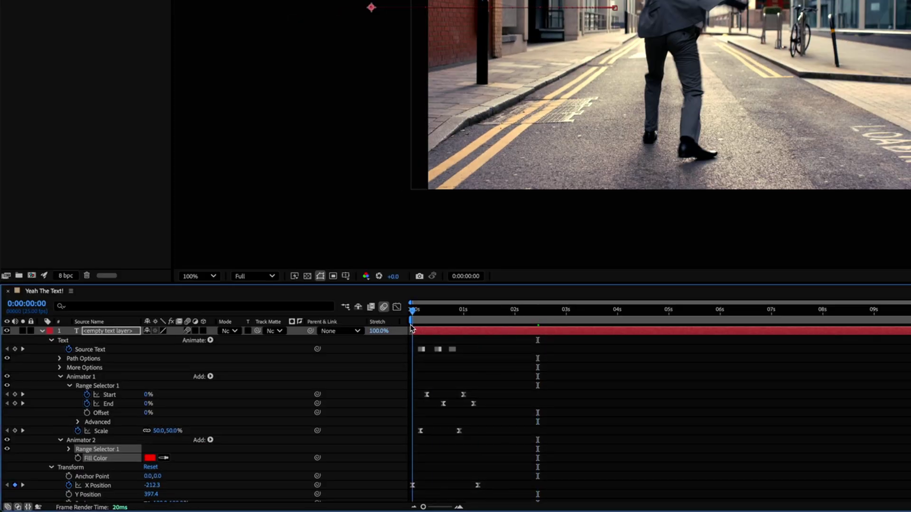
key(space)
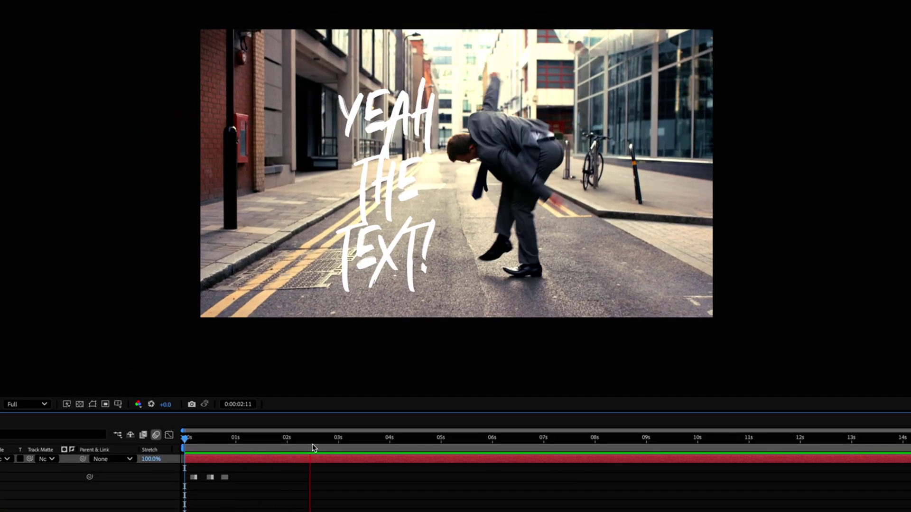
key(space)
key(space)
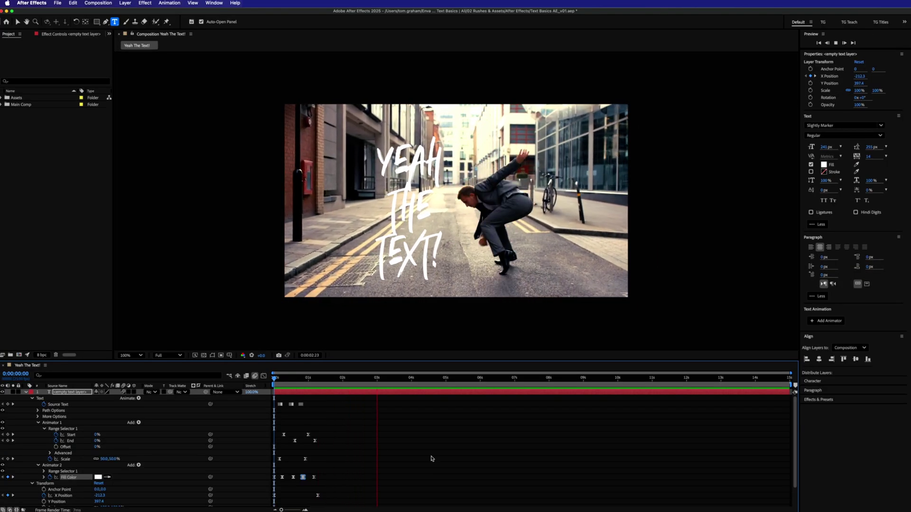
key(super+a)
key(u)
click(432, 459)
key(space)
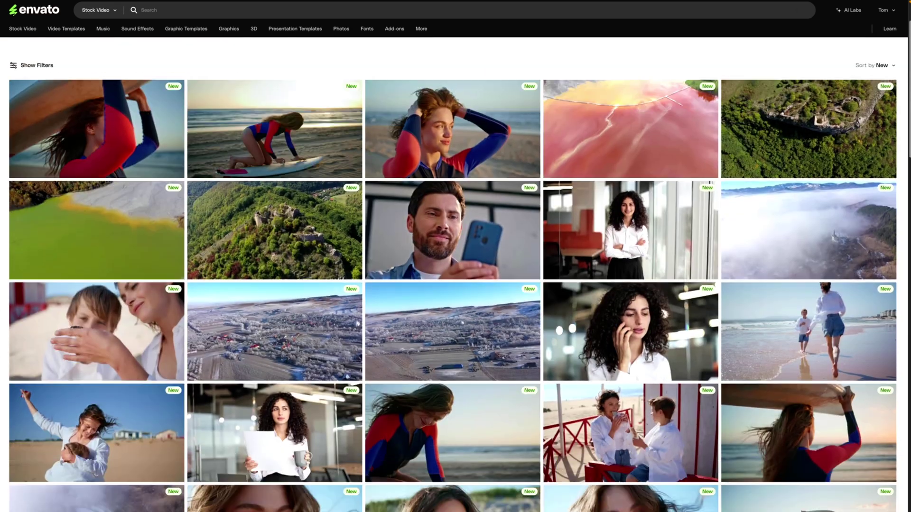
Scroll down the Envato Video Templates grid of title and text animation templates
scroll(455, 275, down, 6)
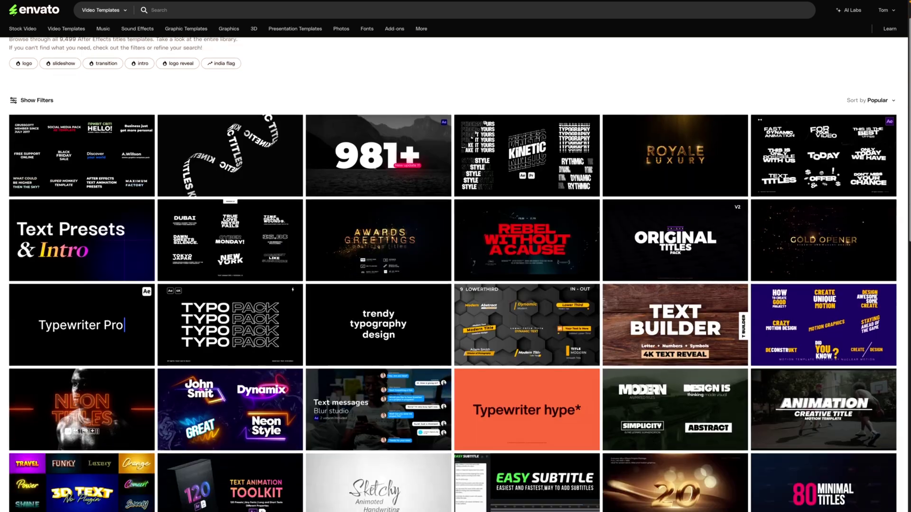
scroll(393, 257, down, 4)
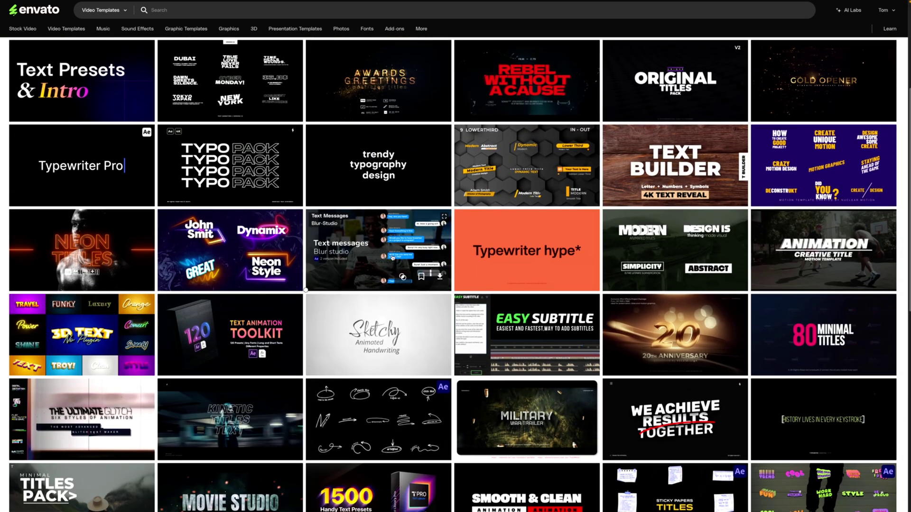
Open the Text Messages template's page on Envato
click(393, 257)
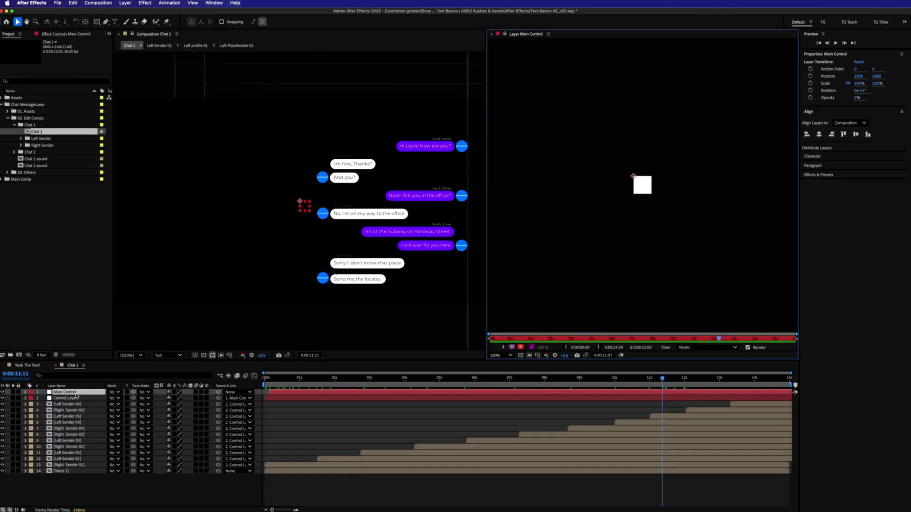